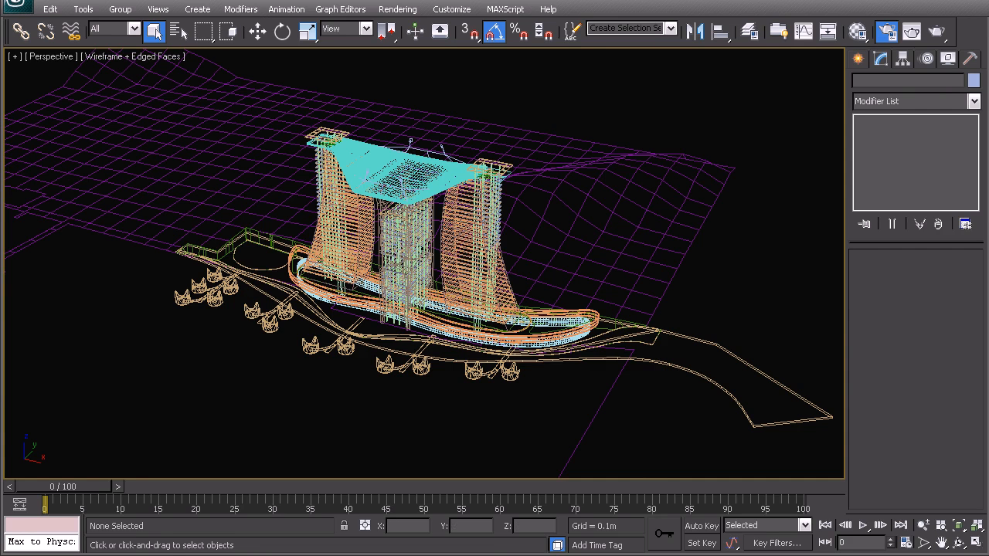
Step: Set the render output size to 800 × 500 in Render Setup and lock the image aspect ratio
drag(988, 0, 567, 36)
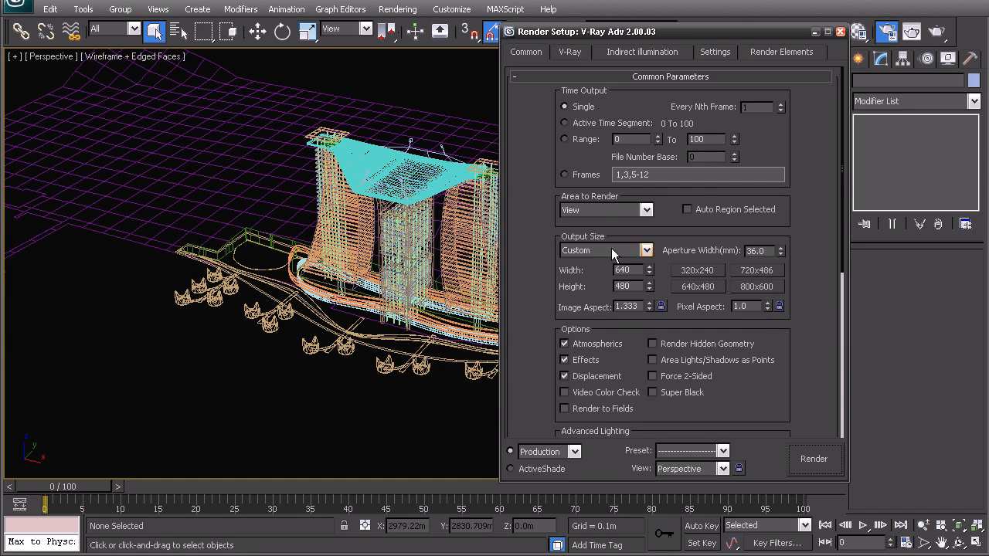
drag(632, 271, 614, 272)
text(800)
drag(634, 287, 572, 290)
text(4)
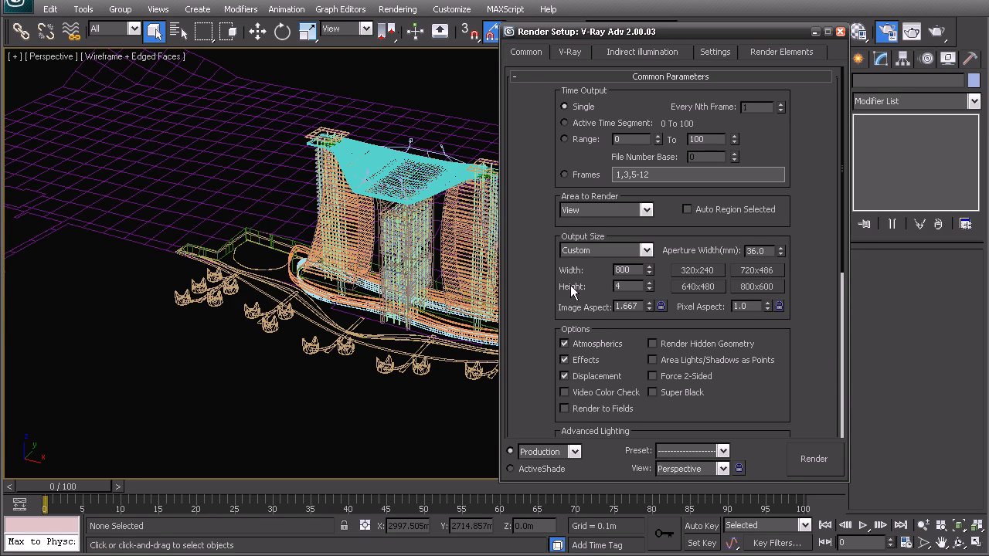
key(BackSpace)
text(500)
key(Return)
click(658, 306)
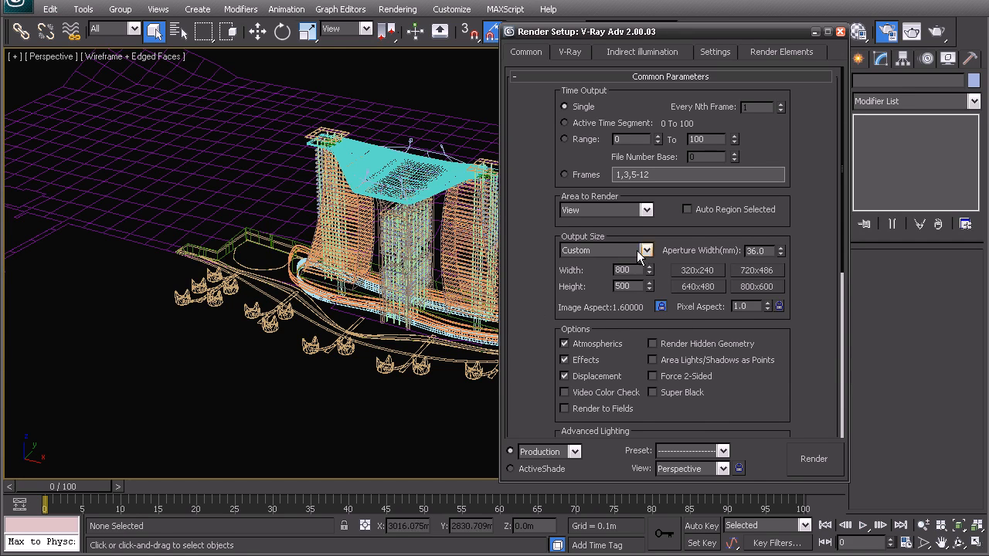
Step: Turn off Filter maps and set the Secondary rays bias to 0.1 in the V-Ray global switches
click(570, 53)
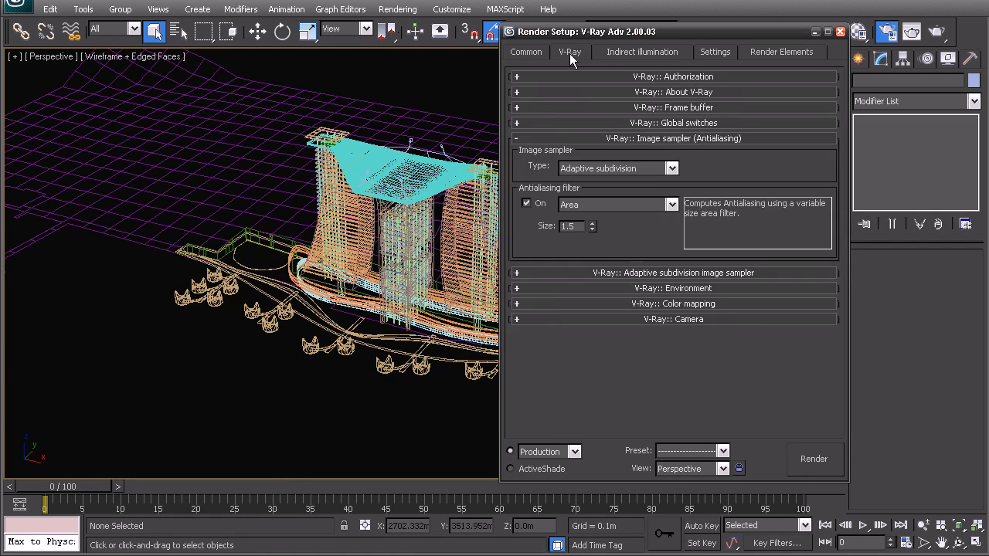
click(540, 51)
click(570, 53)
click(631, 122)
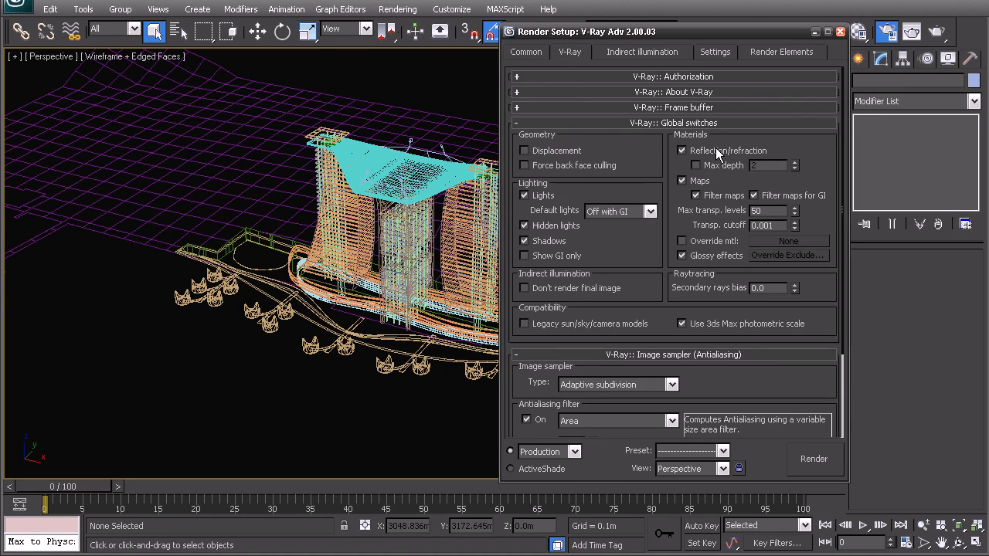
click(740, 196)
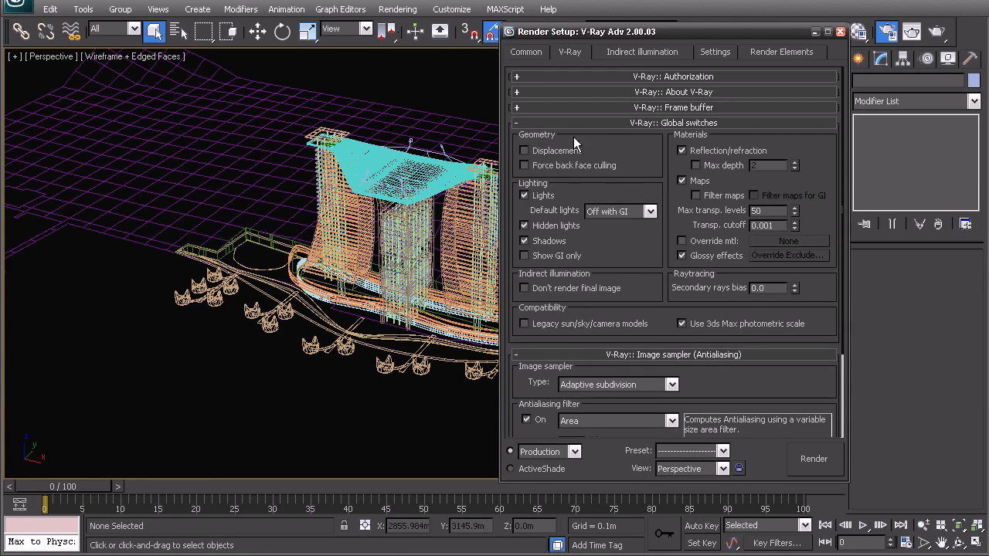
click(776, 286)
key(BackSpace)
text(1)
Step: Turn off the antialiasing filter, and enable the GI skylight and reflection/refraction environment overrides
drag(792, 361, 787, 253)
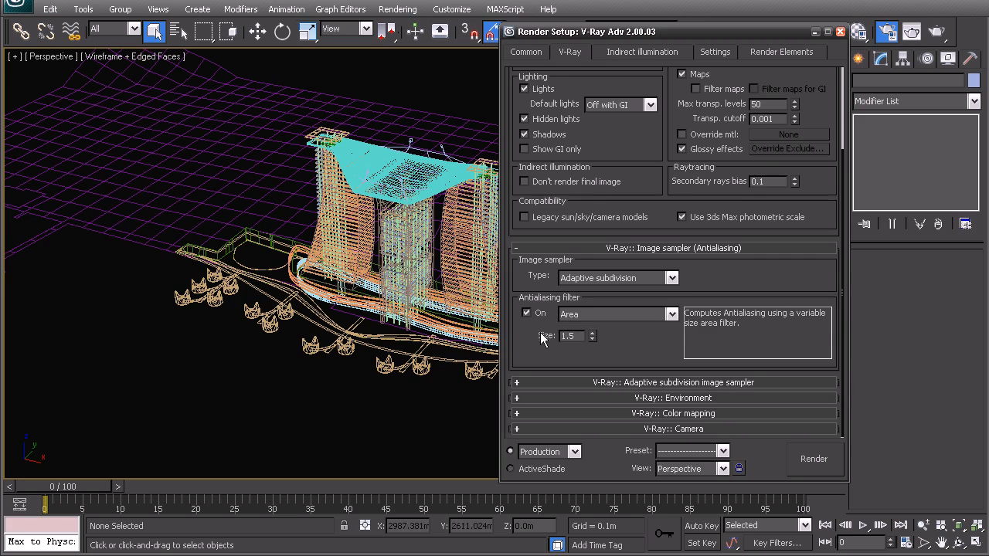
click(526, 313)
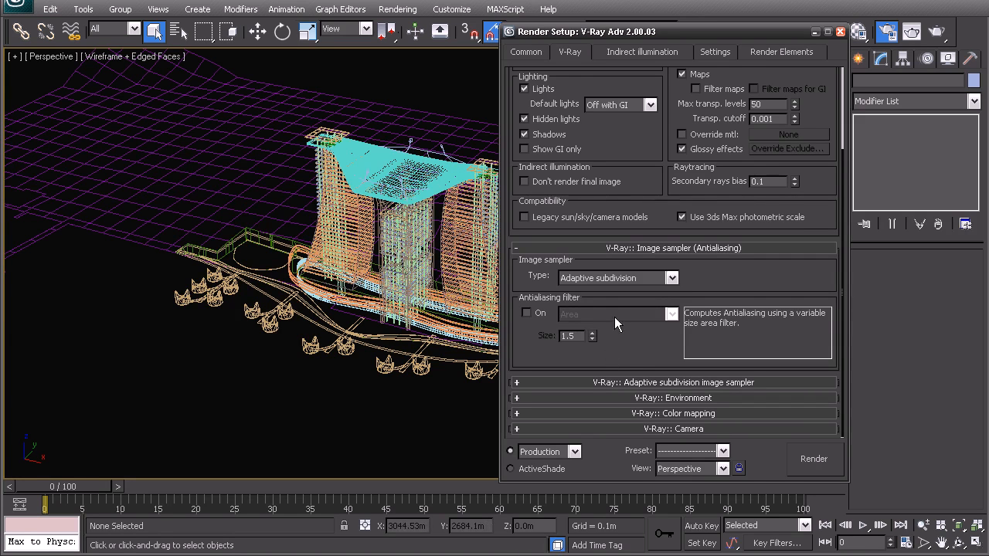
click(648, 398)
scroll(626, 248, down, 1)
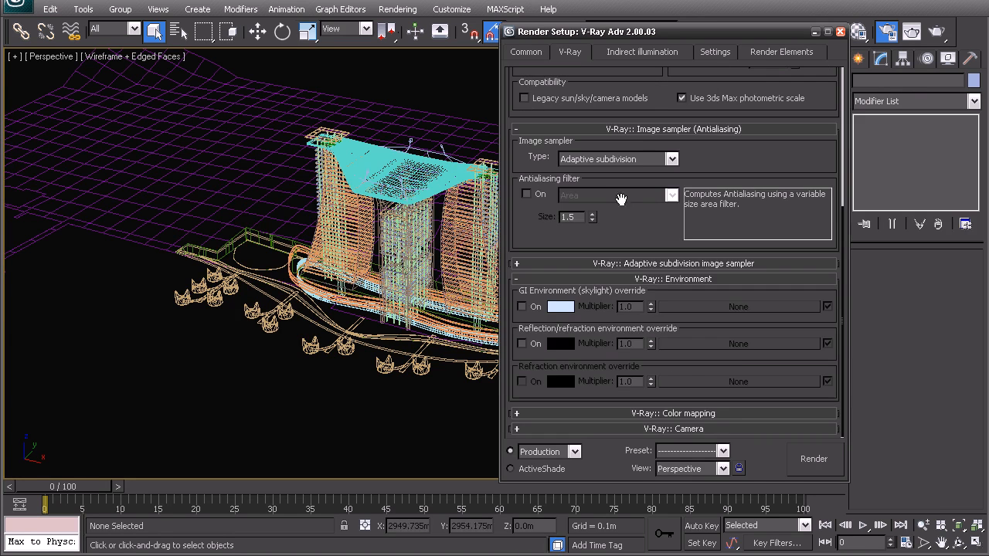
click(522, 342)
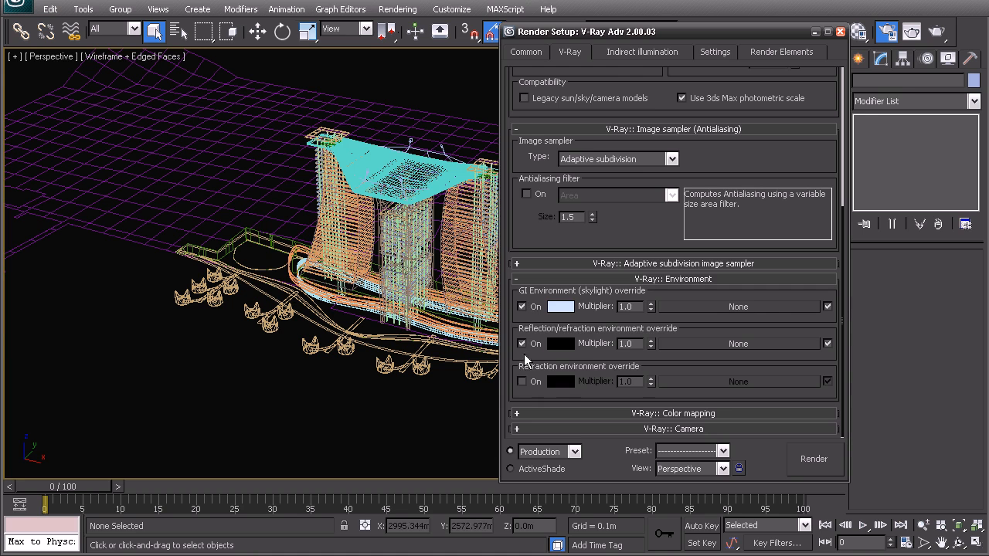
Step: Change the GI environment skylight colour to a darker, more saturated blue
click(562, 307)
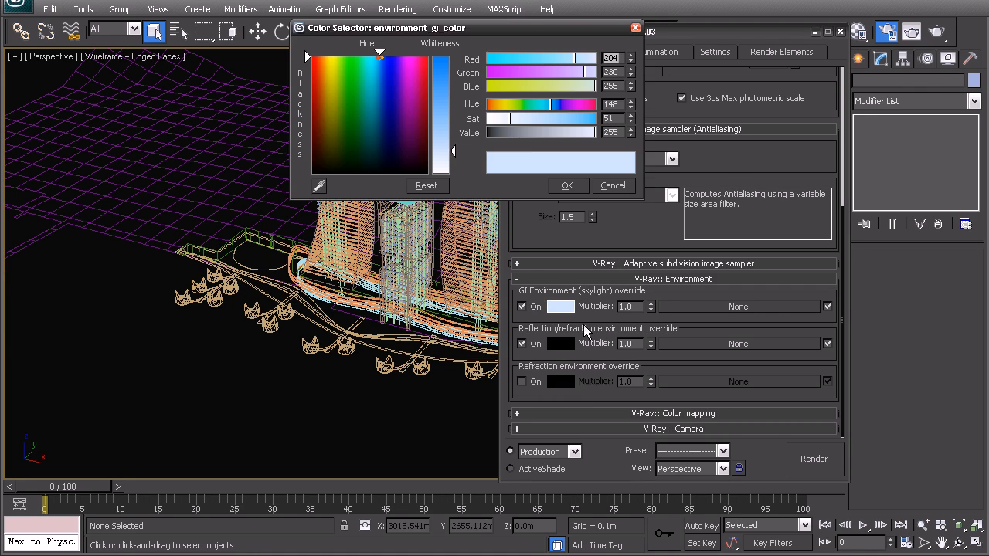
click(613, 186)
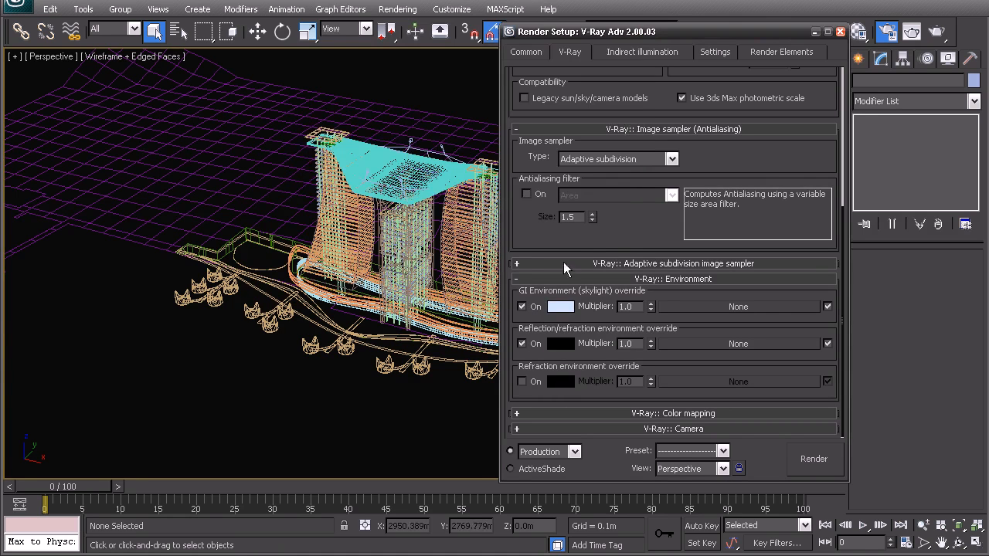
click(562, 307)
drag(438, 149, 436, 112)
drag(594, 132, 533, 121)
click(566, 185)
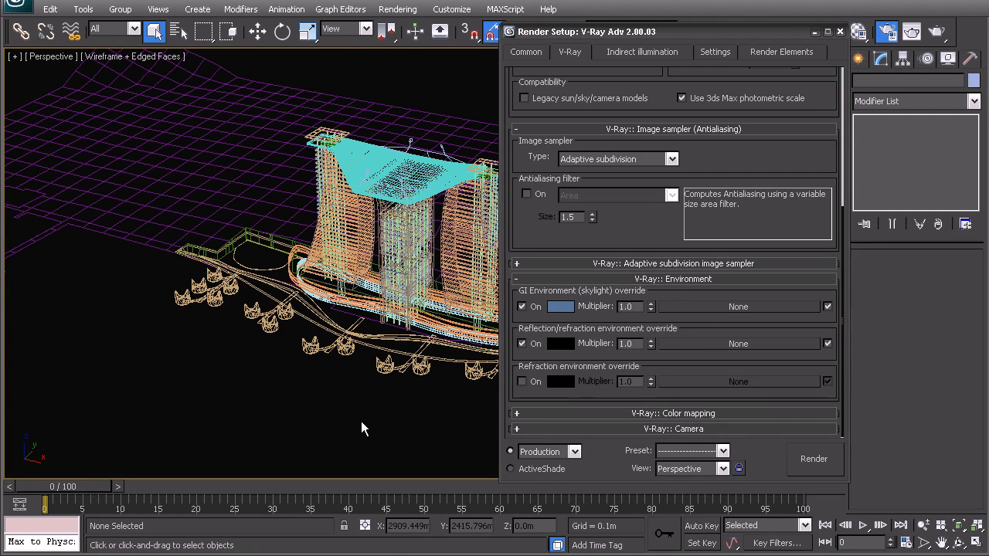
Step: Open the Material Editor beside the Render Setup dialog and reset its sample slots
key(m)
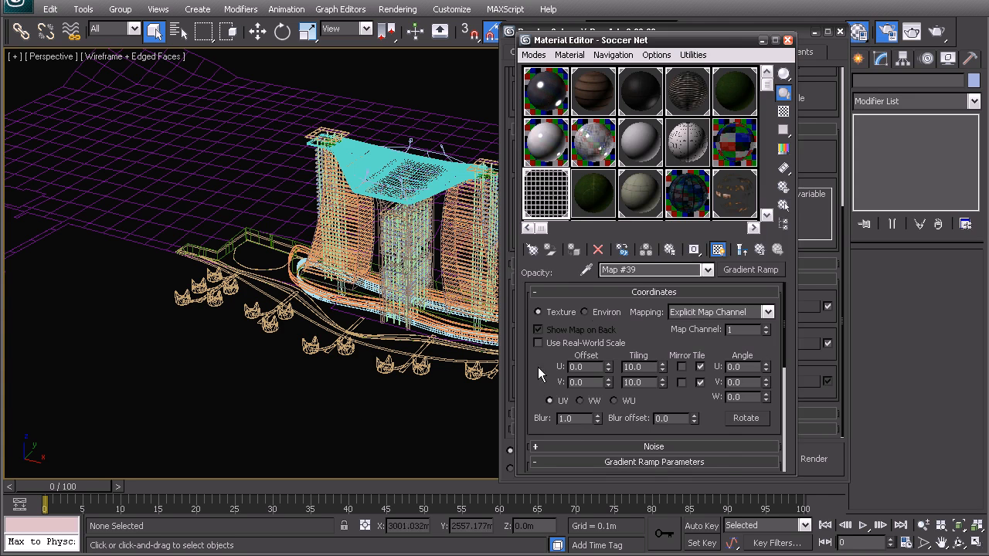
drag(594, 45, 292, 48)
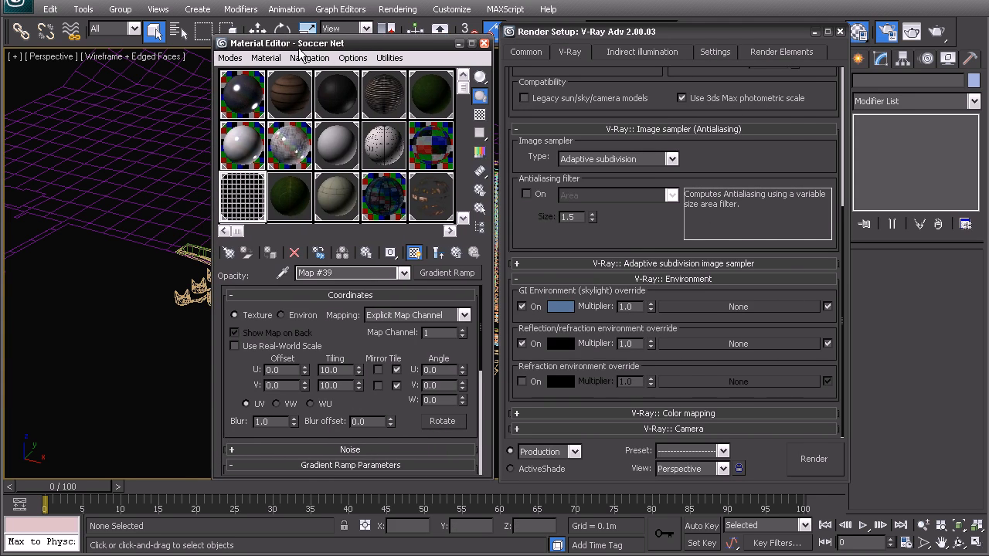
click(389, 58)
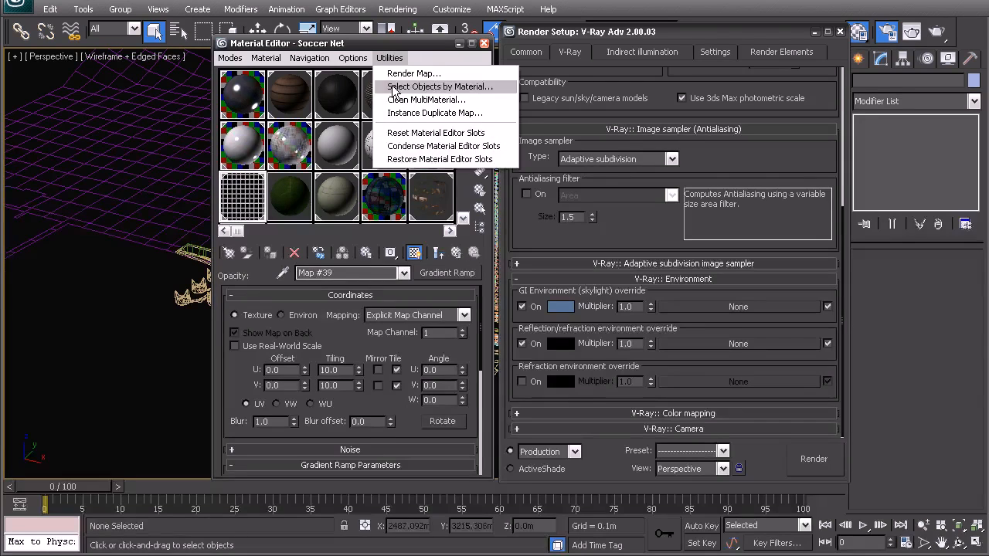
click(400, 134)
Step: Assign a VRayHDRI map to the first sample slot
click(245, 96)
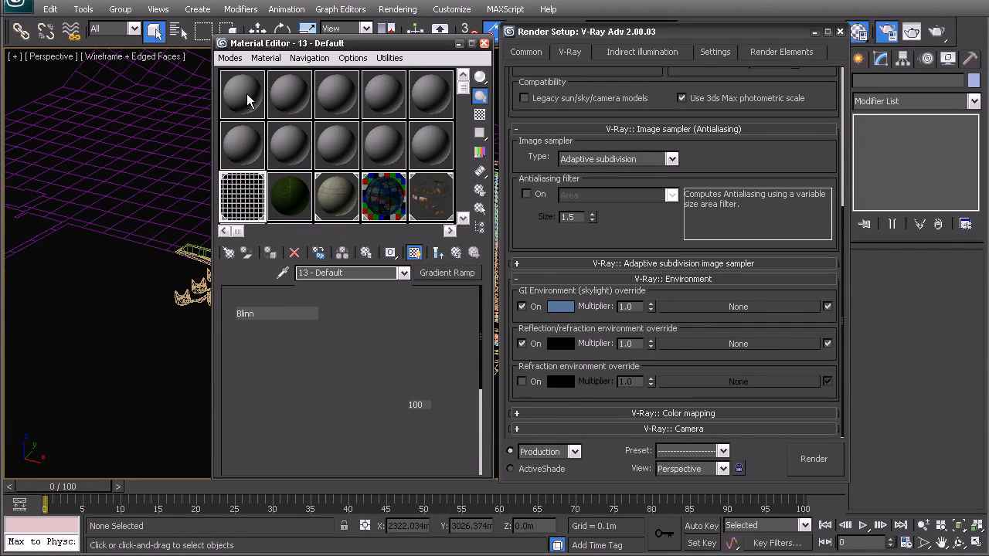
click(271, 255)
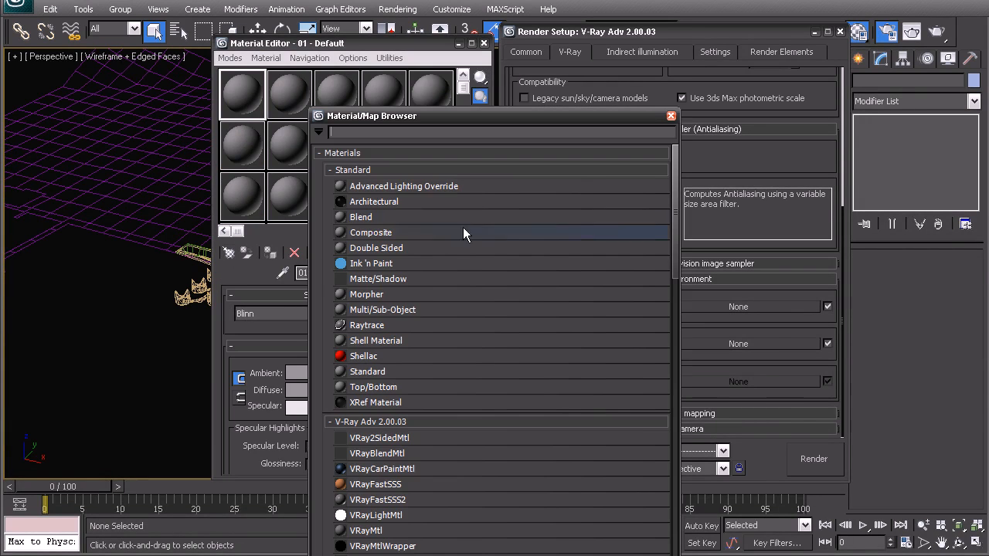
drag(674, 188, 654, 315)
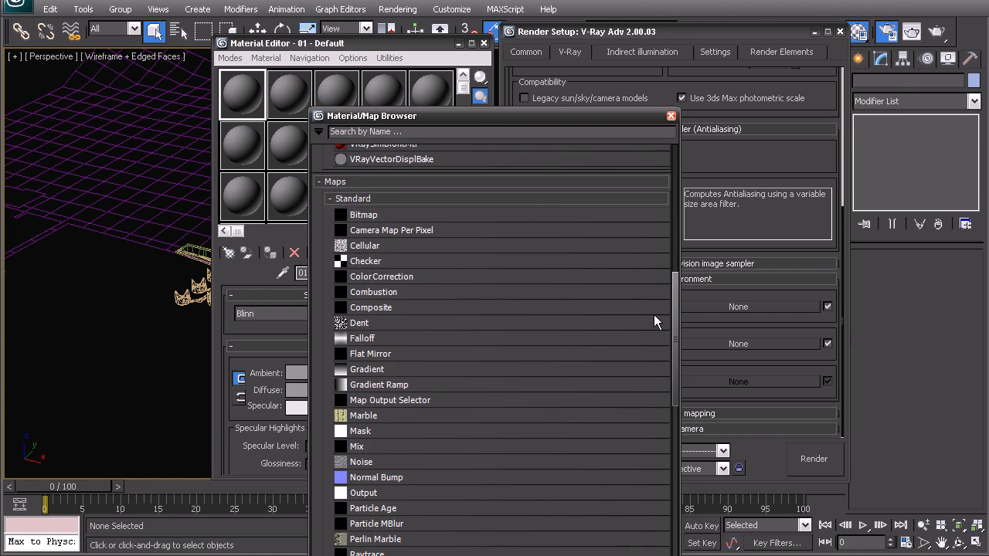
click(337, 198)
click(341, 220)
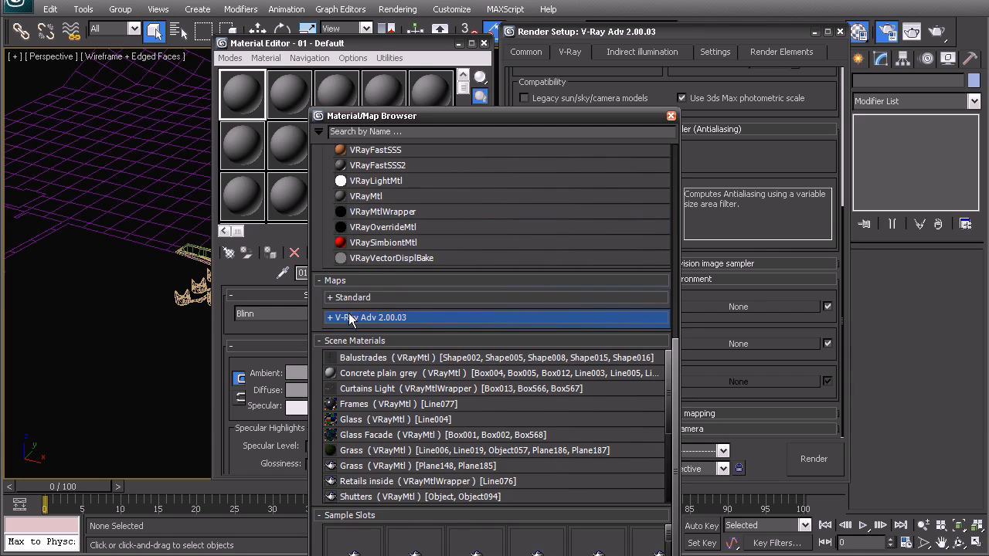
click(329, 342)
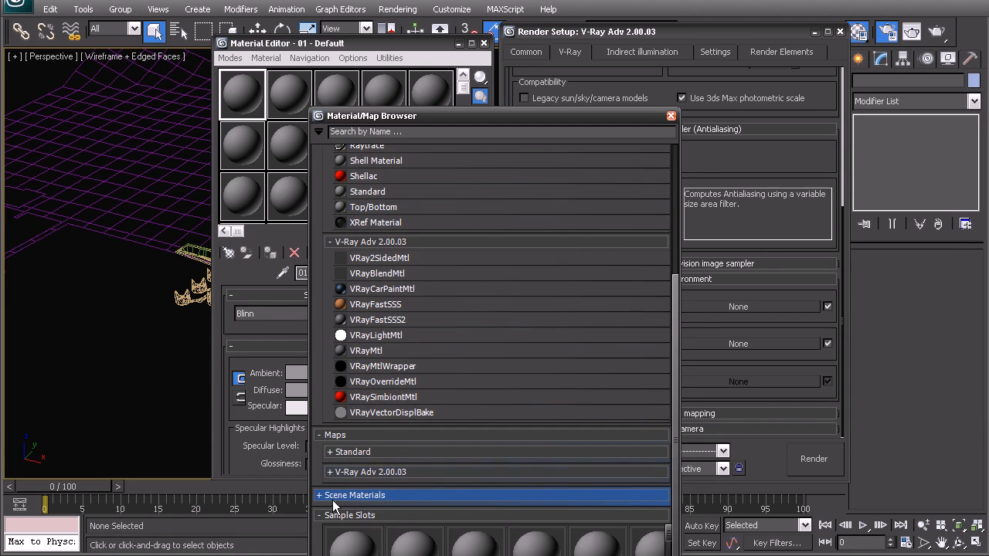
click(340, 453)
click(341, 453)
drag(673, 305, 645, 547)
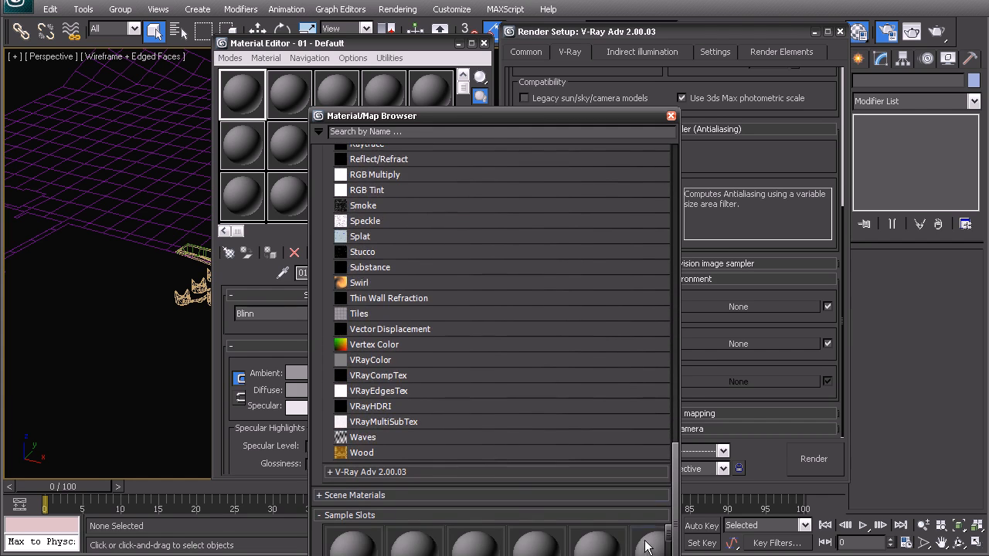
double_click(369, 405)
Step: Load the sky0041 HDR image from the Textures folder as the VRayHDRI map's bitmap
click(444, 367)
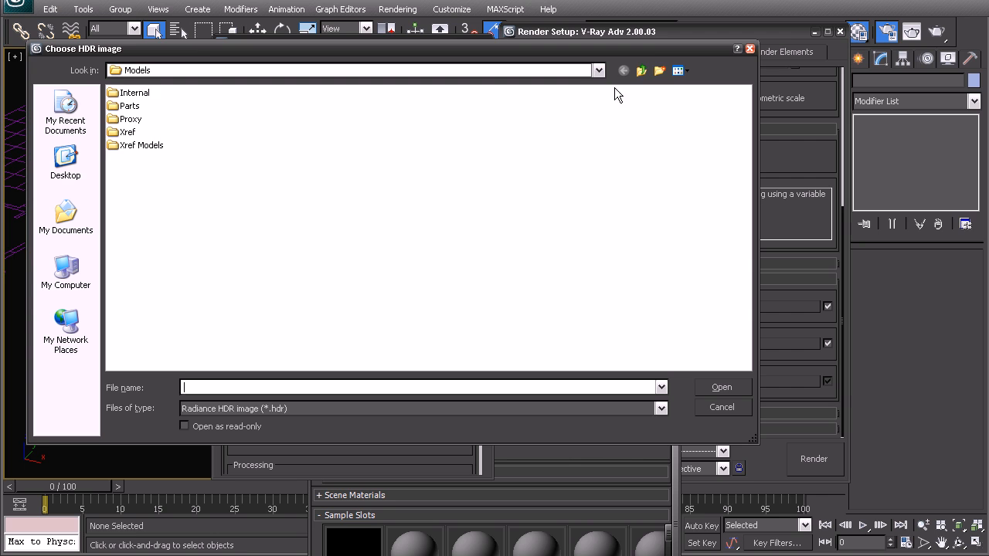
click(641, 70)
double_click(130, 145)
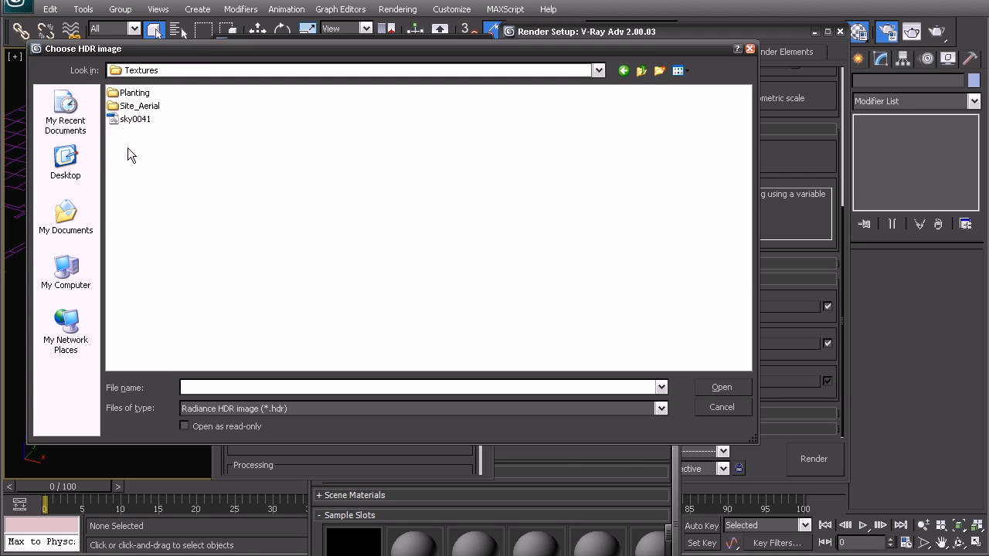
click(132, 120)
double_click(132, 120)
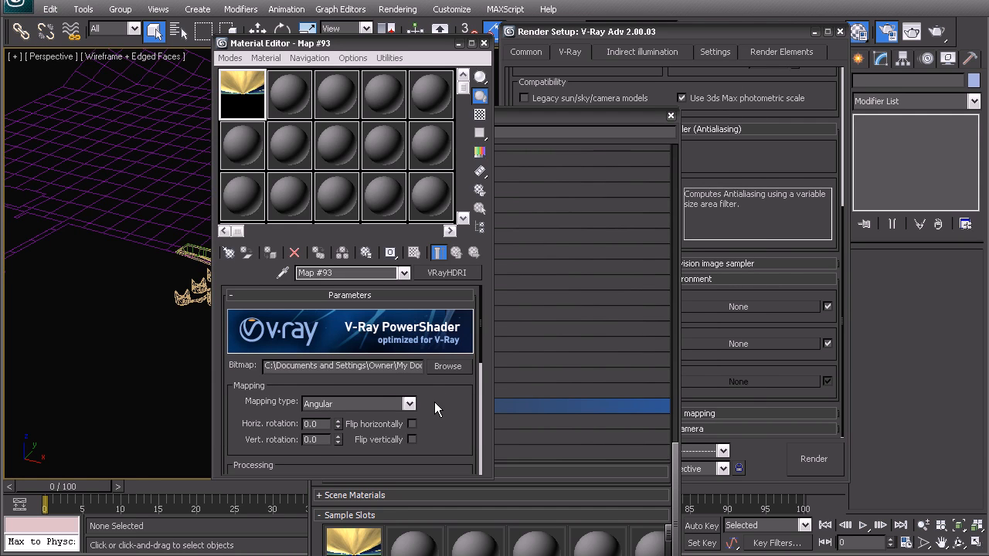
Step: Set the HDRI map's mapping type to Spherical and its horizontal rotation to 60
scroll(434, 401, down, 1)
click(389, 374)
click(367, 409)
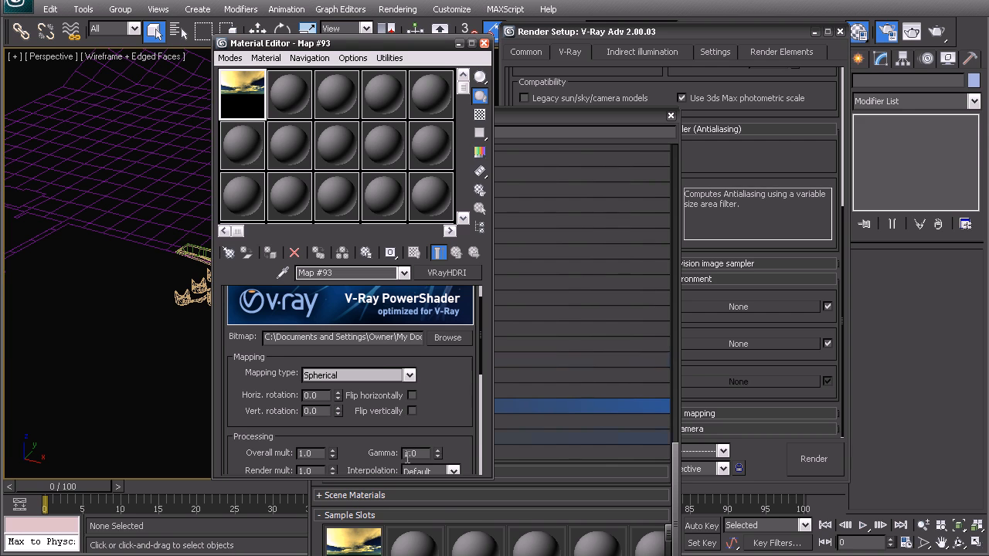
click(325, 392)
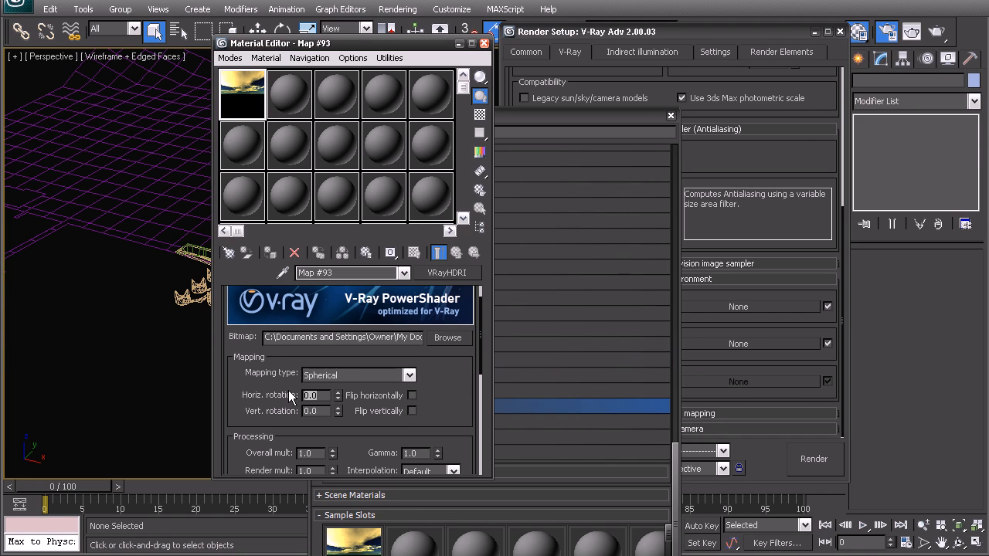
mouse_move(338, 394)
mouse_down()
mouse_move(330, 384)
mouse_move(329, 394)
mouse_up()
mouse_move(337, 395)
mouse_down()
mouse_move(327, 305)
mouse_move(343, 395)
mouse_move(338, 440)
mouse_move(322, 395)
mouse_up()
drag(457, 416, 442, 451)
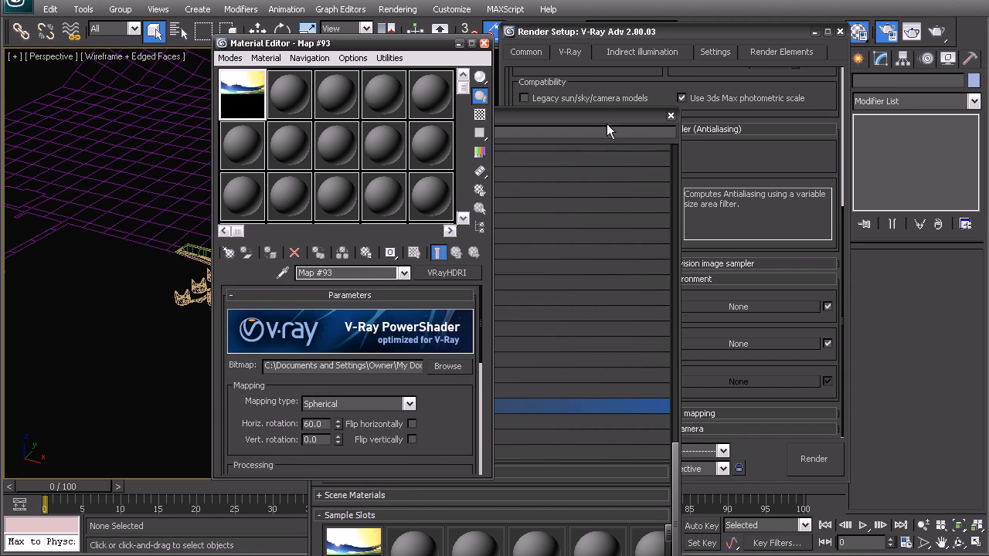
Step: Assign the HDRI map as an instance to the reflection/refraction environment override, and close the Material Editor
click(671, 115)
drag(243, 112, 670, 342)
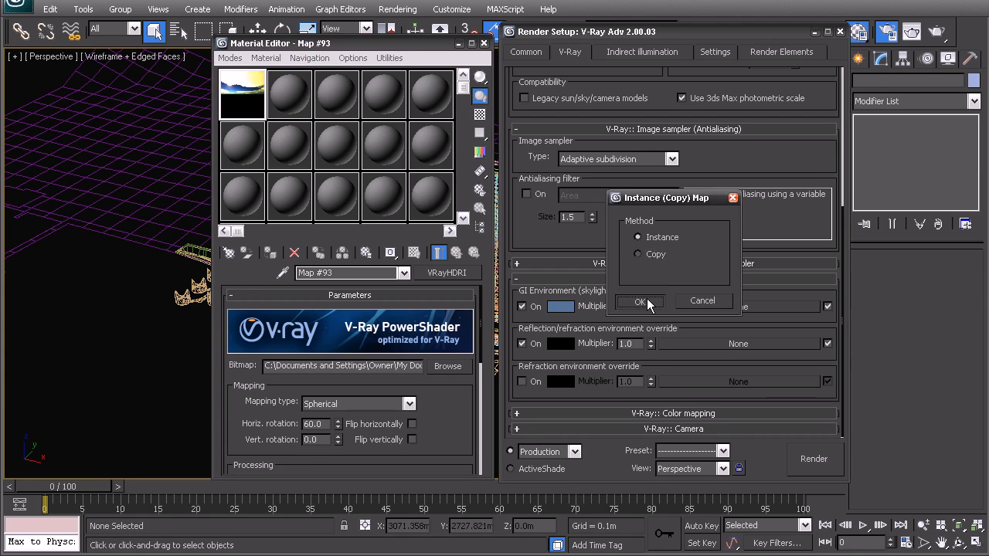
click(640, 301)
click(483, 42)
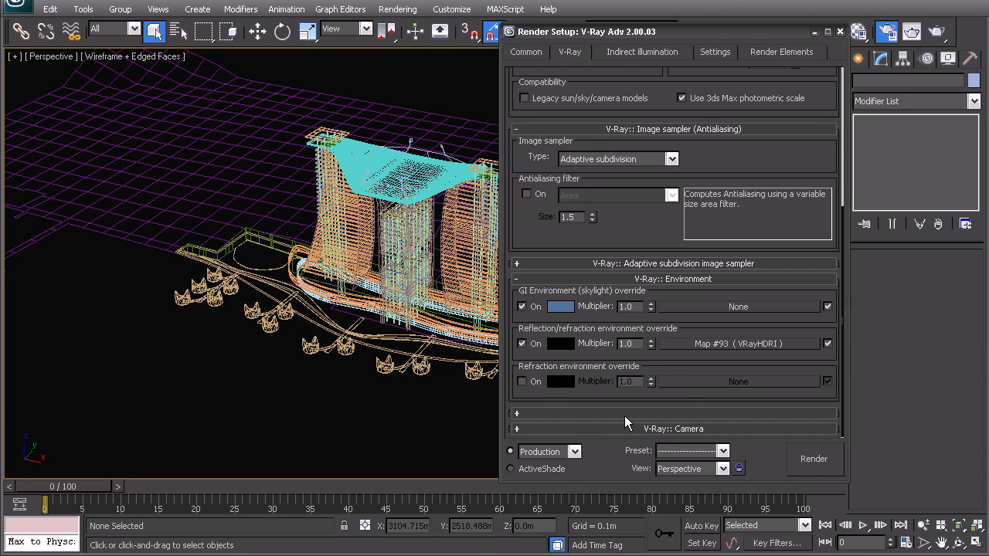
Step: Turn on V-Ray indirect illumination and set the secondary bounces GI engine to Light cache
click(626, 51)
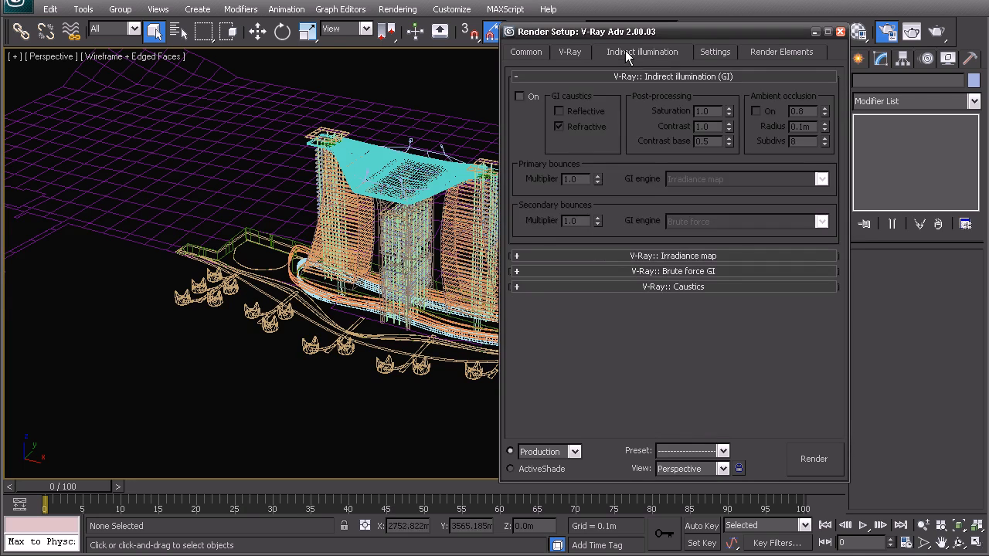
click(522, 95)
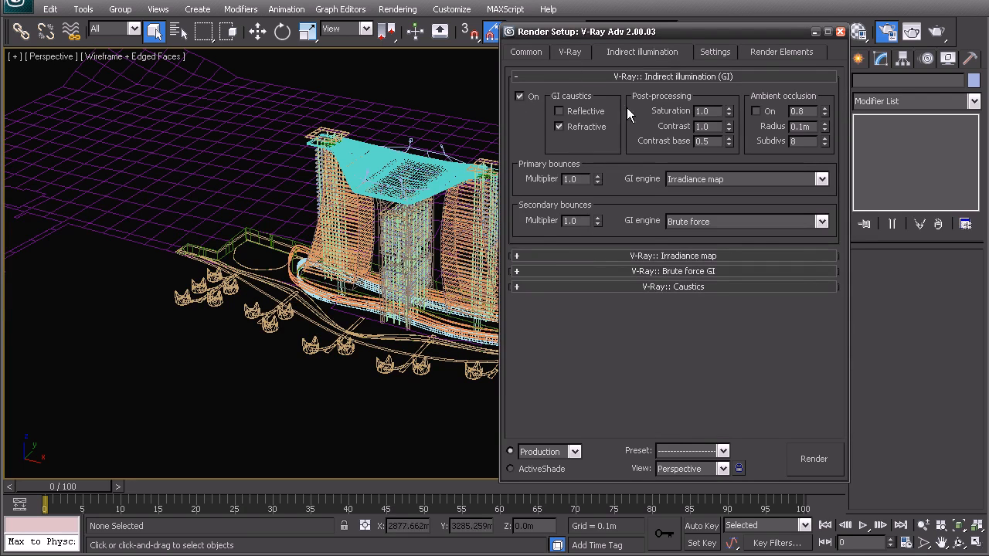
click(687, 221)
click(683, 266)
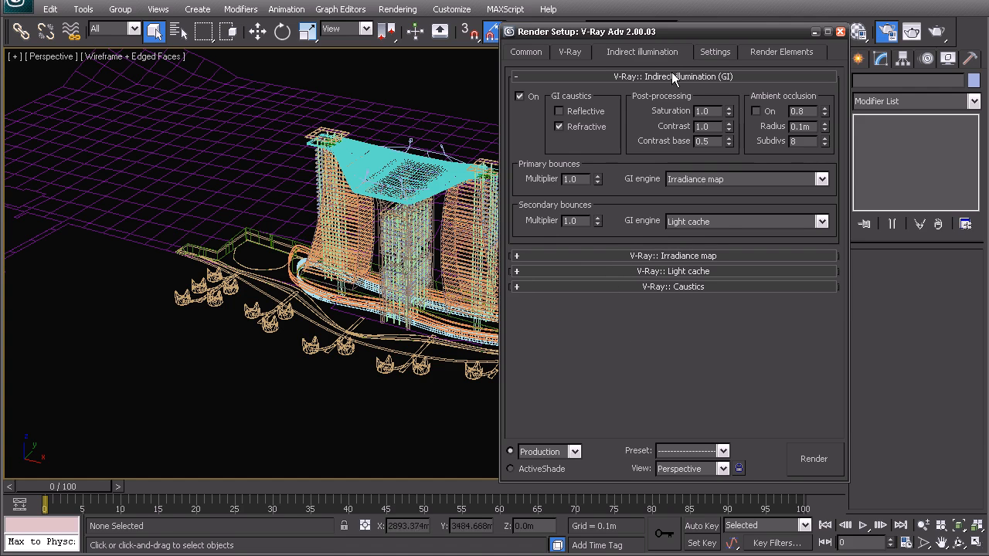
Step: Change the irradiance map's built-in preset and enable Show calc. phase
click(526, 255)
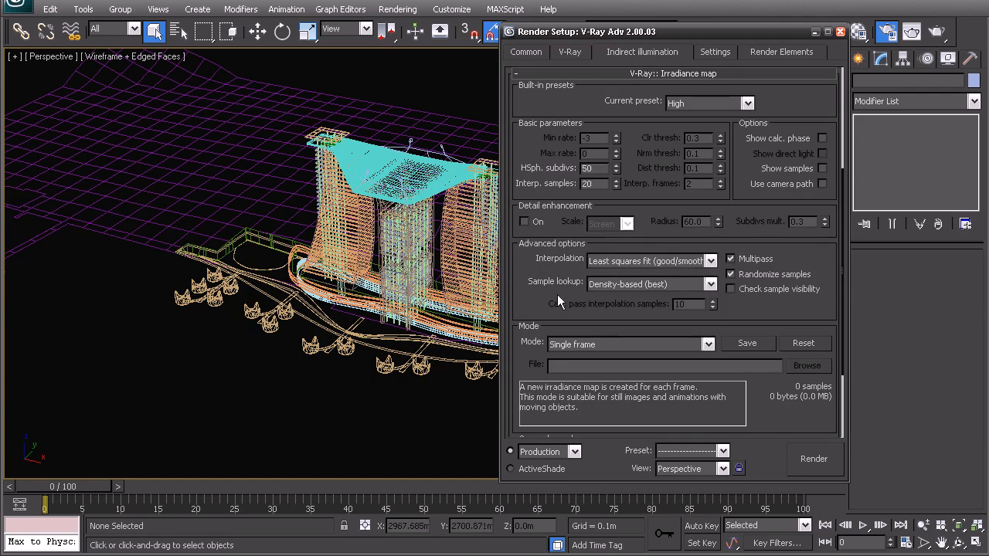
click(665, 100)
click(680, 136)
click(822, 139)
scroll(841, 175, down, 3)
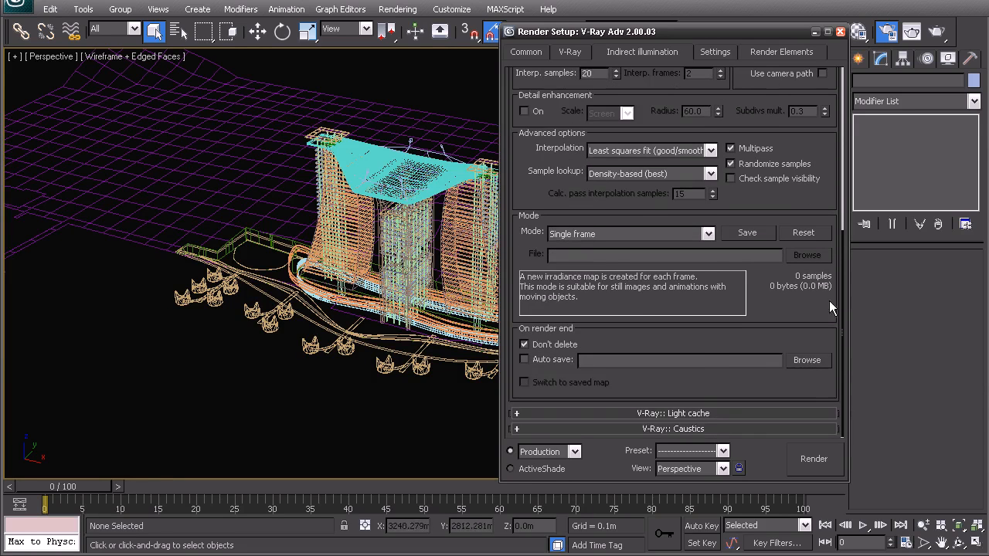
Step: Set the Light cache to 500 subdivs and 0.05 sample size, enable Show calc. phase, and set its filter to None
click(697, 415)
scroll(658, 148, down, 7)
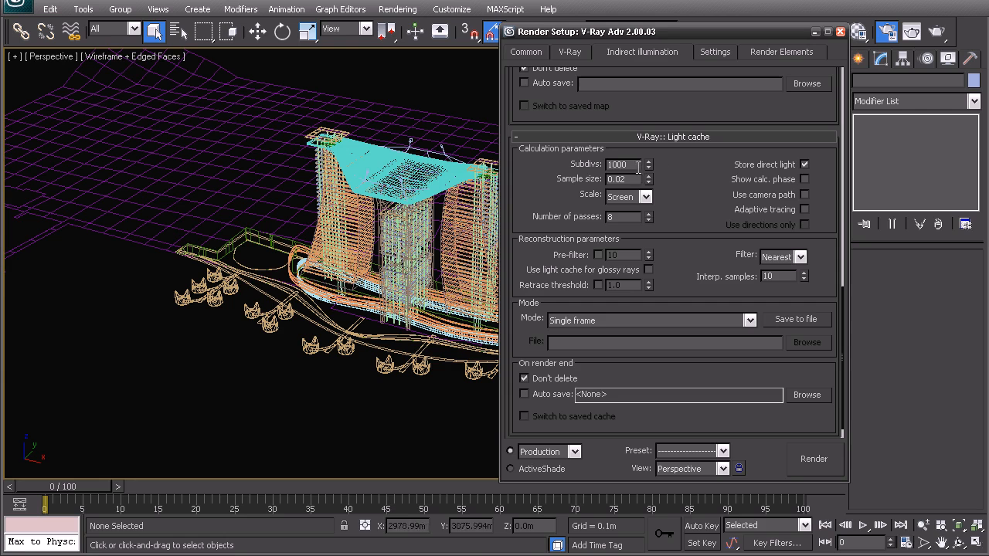
text(500)
click(804, 178)
click(783, 257)
click(776, 267)
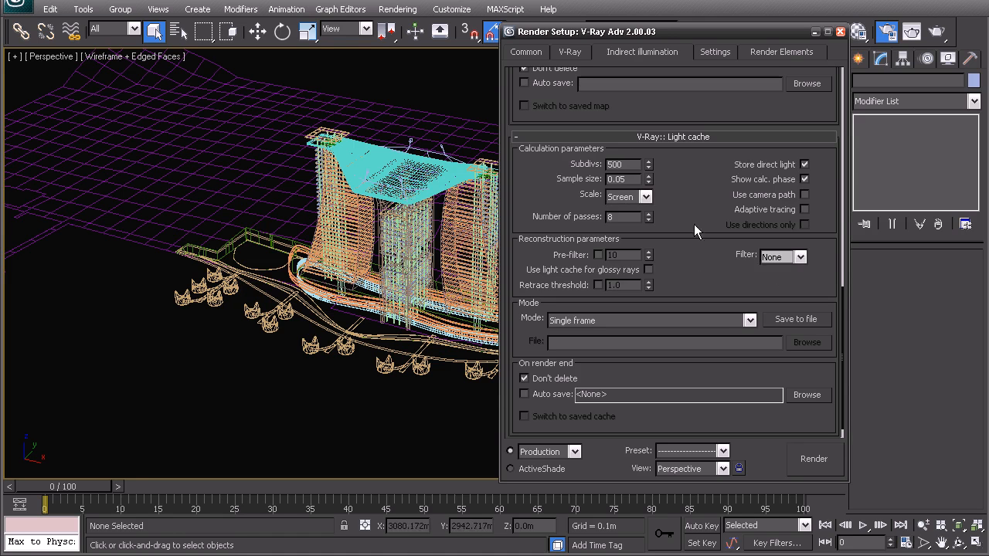
scroll(693, 224, up, 5)
Step: Set the V-Ray dynamic memory limit to 3000 MB, turn off the V-Ray log window, and close Render Setup
click(715, 51)
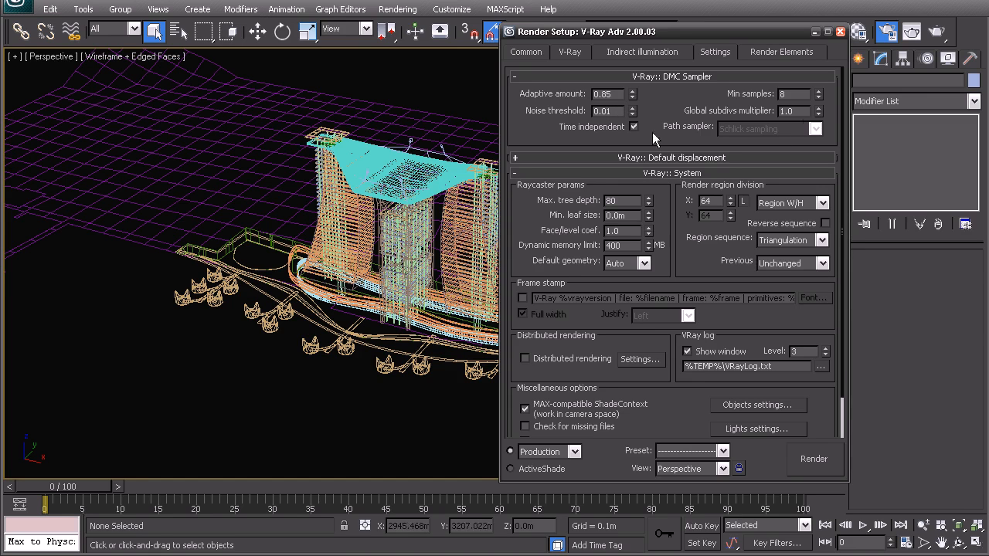
double_click(614, 245)
text(3000)
scroll(699, 263, down, 1)
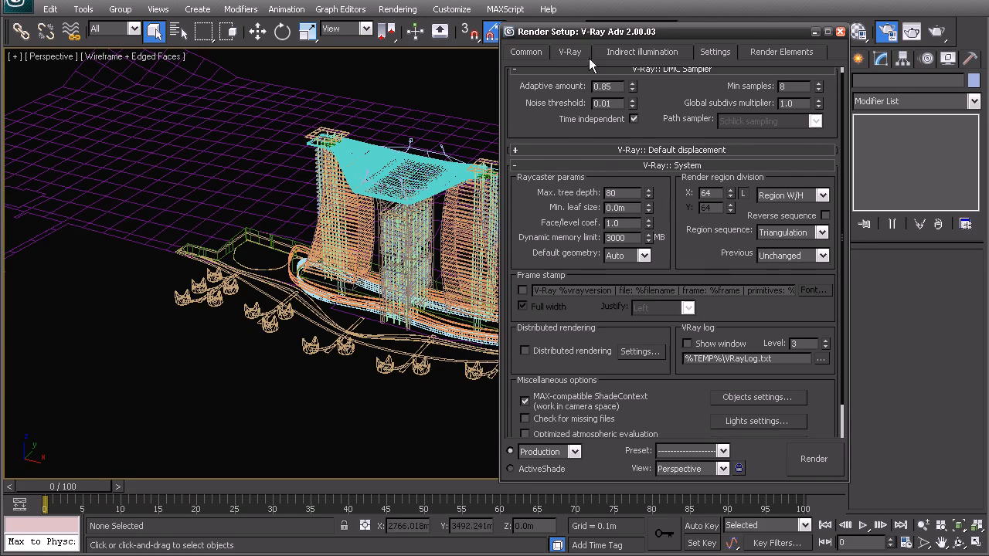
click(568, 55)
click(538, 54)
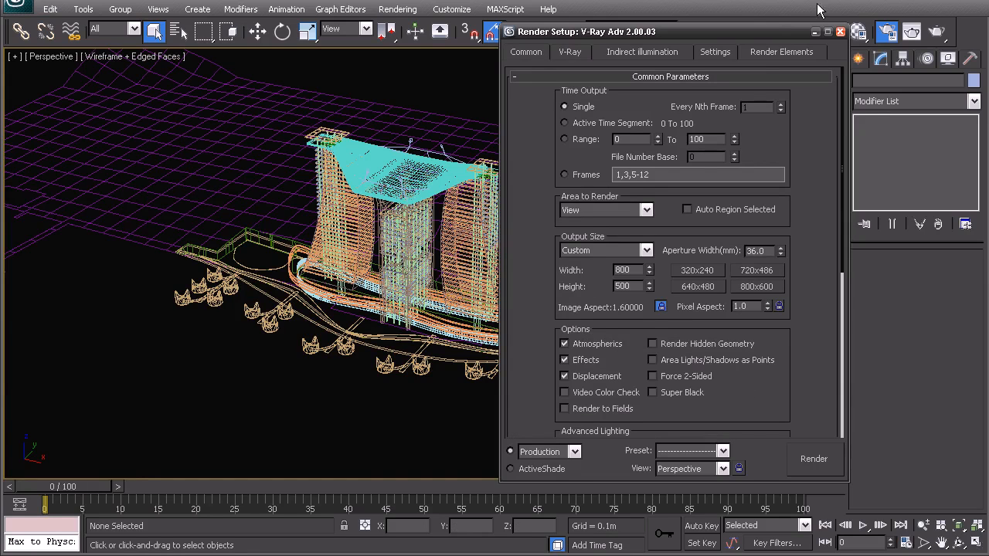
click(840, 31)
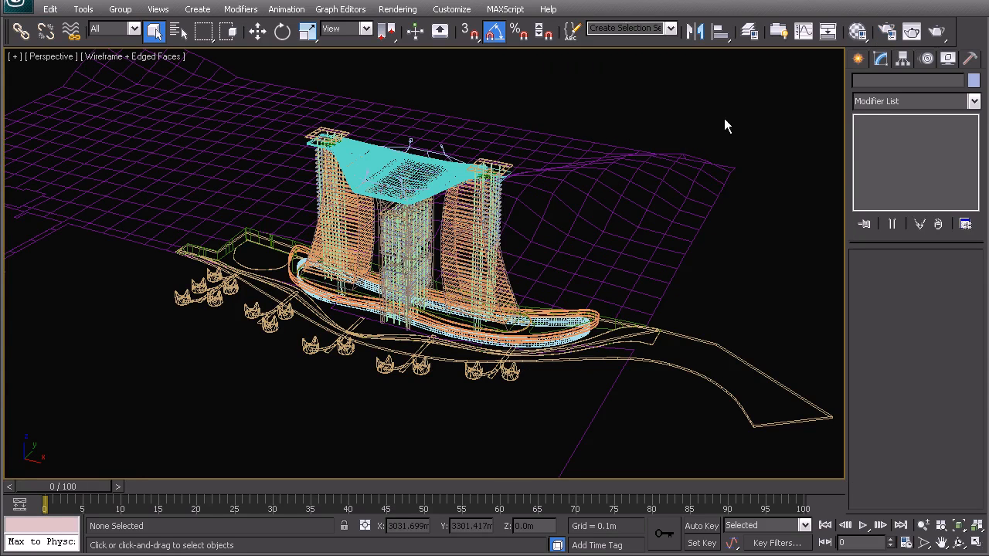
Step: Create a VRaySun in the Top view, southwest of the site and aimed at the building, with a VRaySky environment map
key(t)
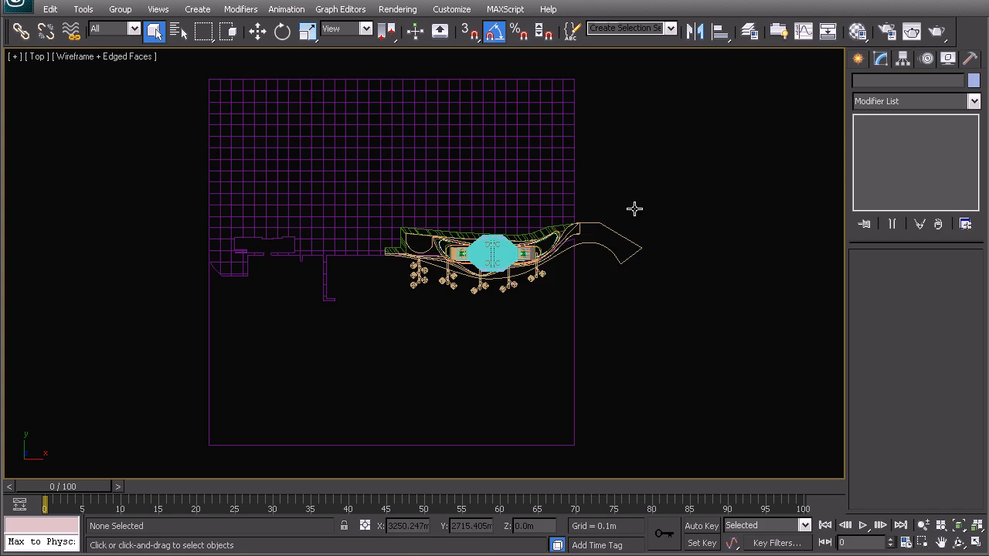
scroll(463, 248, down, 10)
middle_drag(466, 274, 442, 213)
click(862, 62)
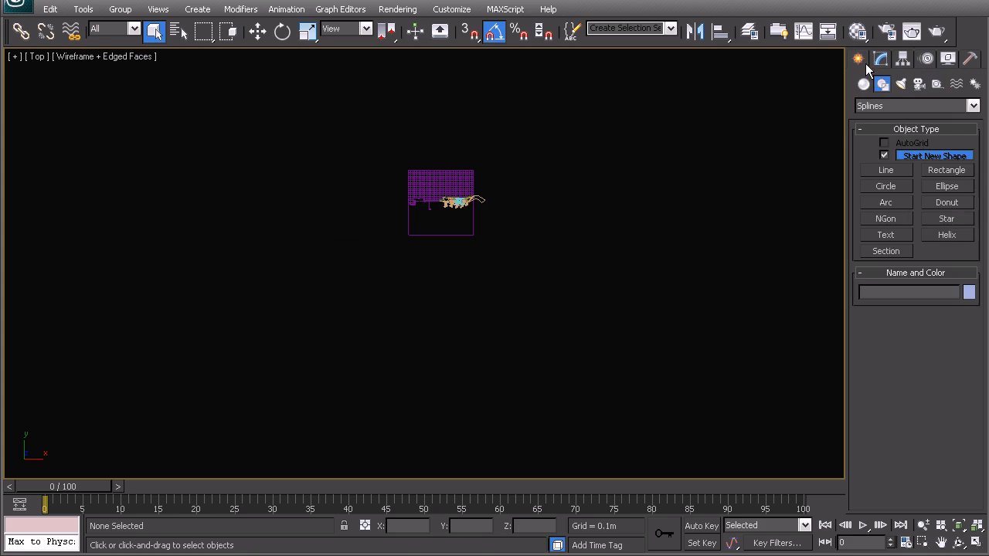
click(901, 83)
click(896, 105)
click(870, 133)
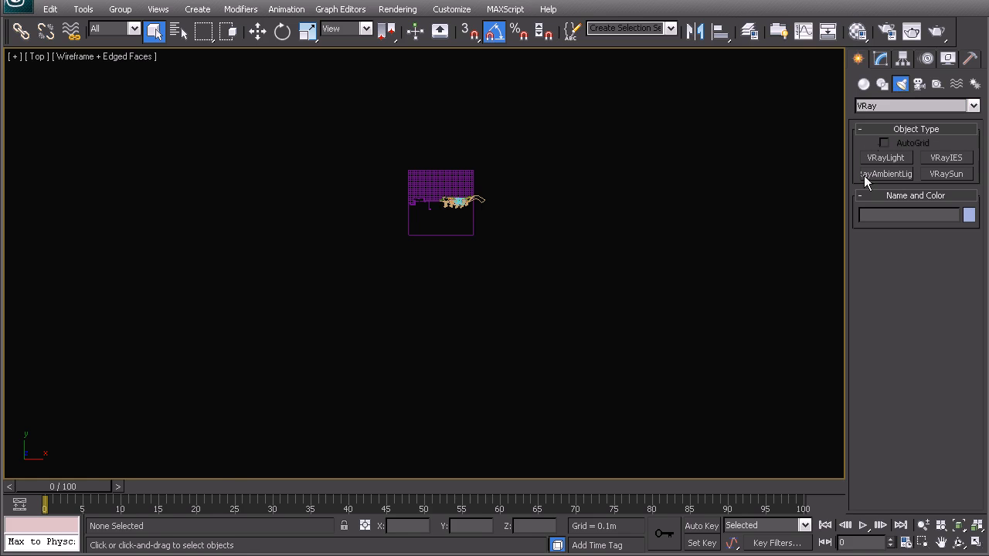
click(947, 173)
drag(218, 466, 452, 203)
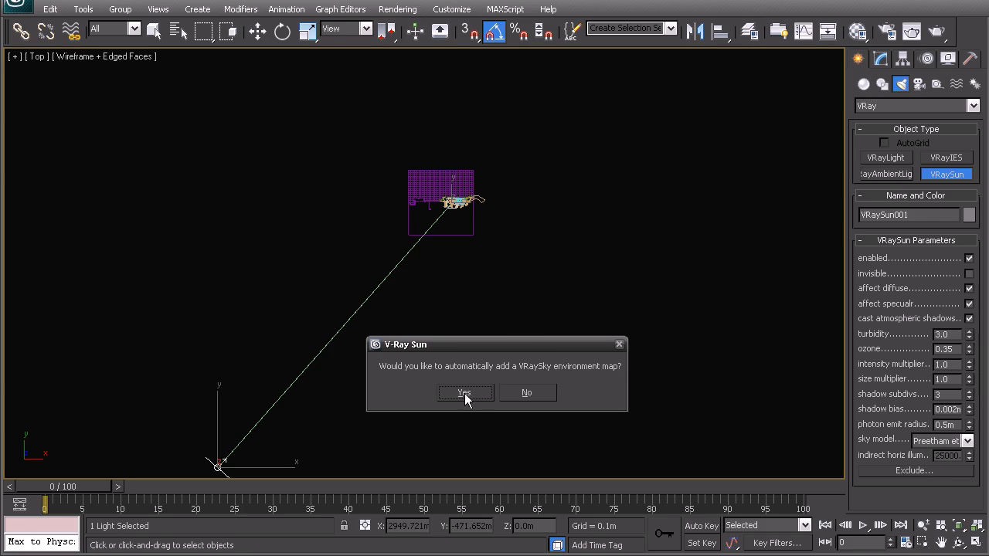
click(464, 393)
Step: Raise the sun in the Front view to a height of about 2479 m so it shines down on the building
middle_drag(389, 316, 356, 301)
key(f)
key(z)
middle_drag(386, 262, 379, 301)
scroll(377, 293, down, 6)
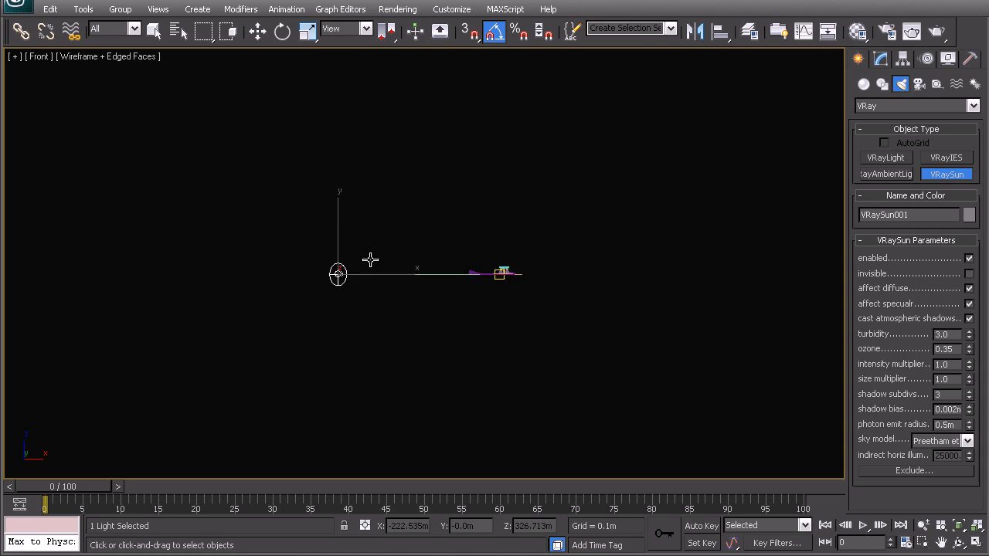
middle_drag(371, 261, 360, 324)
key(w)
drag(332, 287, 329, 180)
middle_drag(412, 302, 366, 302)
scroll(391, 342, up, 5)
middle_drag(296, 279, 342, 252)
middle_drag(342, 338, 344, 302)
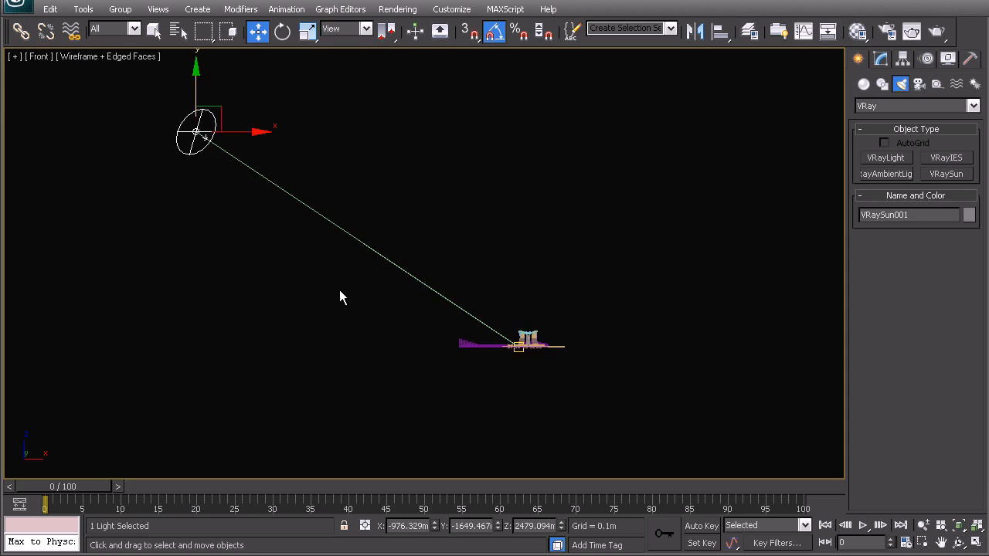
middle_drag(460, 196, 442, 238)
click(494, 192)
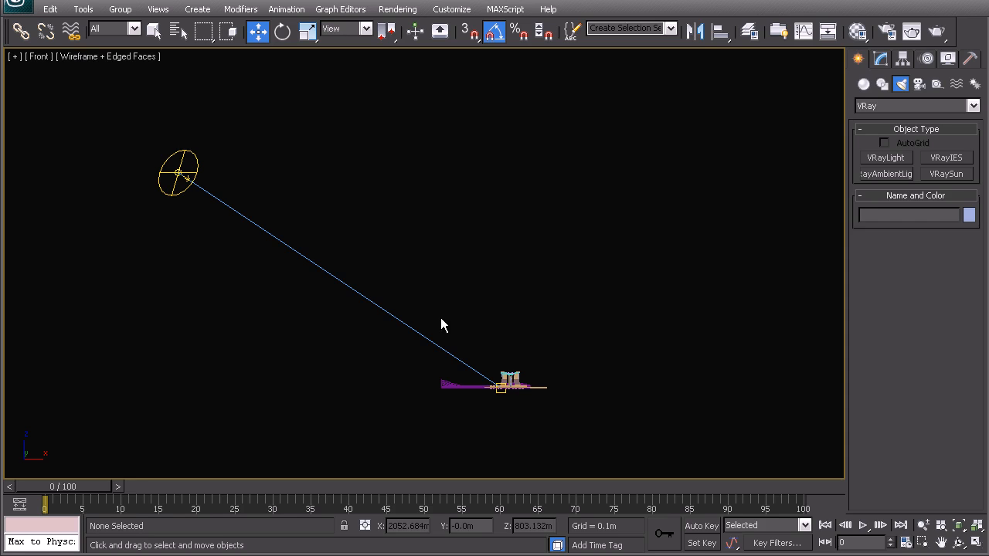
Step: Set the VRaySun's intensity multiplier to 0.03 and its size multiplier to 2.0
click(178, 173)
click(880, 60)
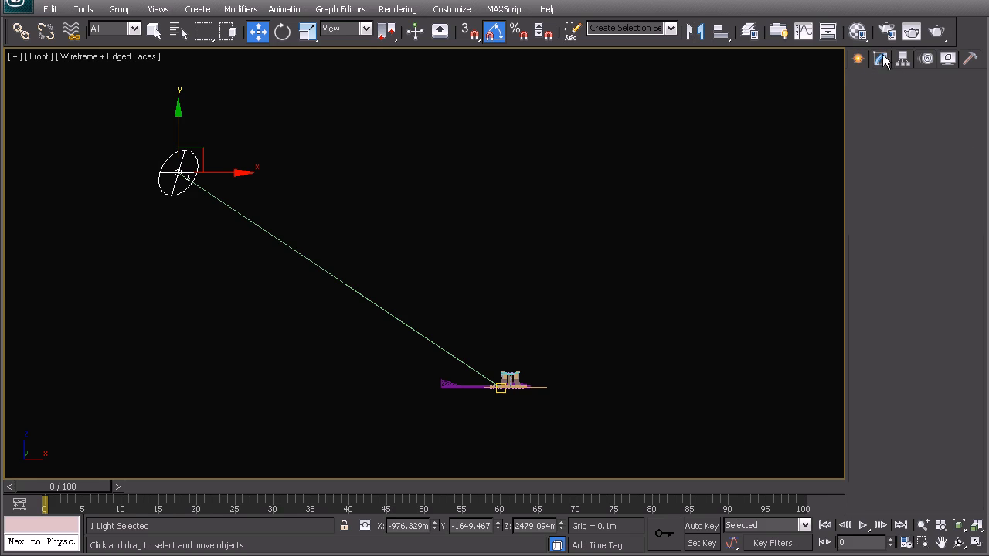
text(0.03)
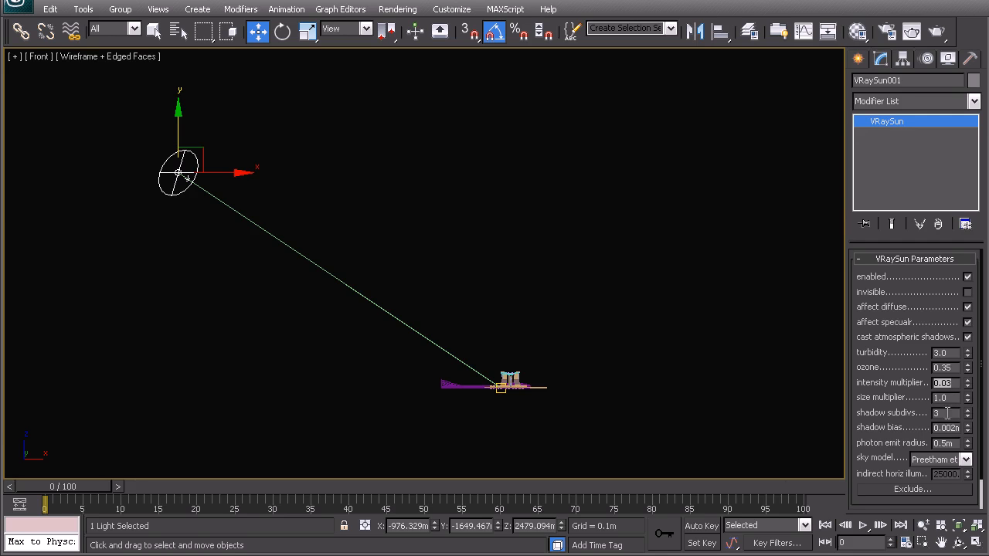
key(Tab)
text(2)
key(Return)
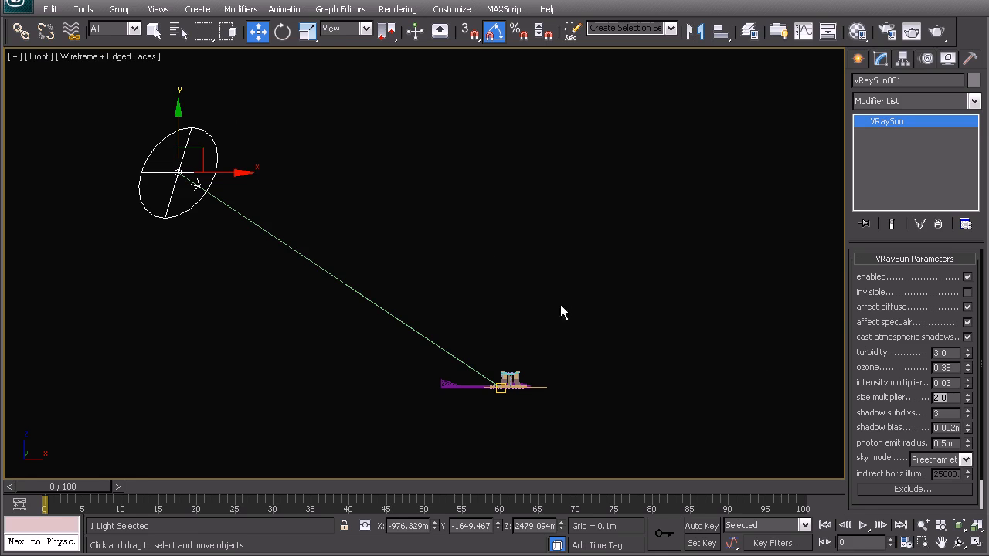
Step: Increase the sun's photon emit radius to about 120 m in the Top view
key(t)
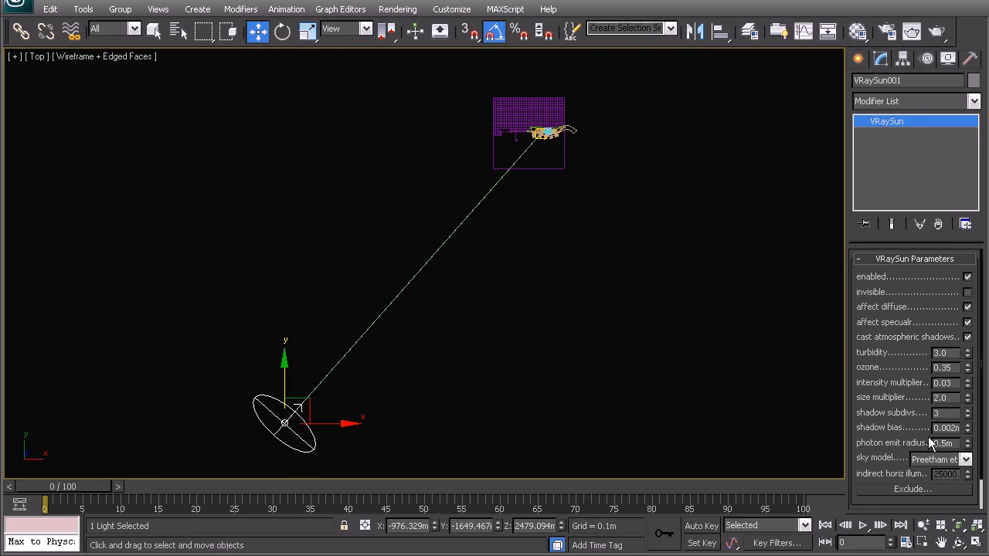
drag(966, 444, 918, 199)
middle_drag(602, 199, 551, 293)
scroll(551, 293, up, 5)
middle_drag(610, 274, 364, 402)
scroll(487, 306, up, 3)
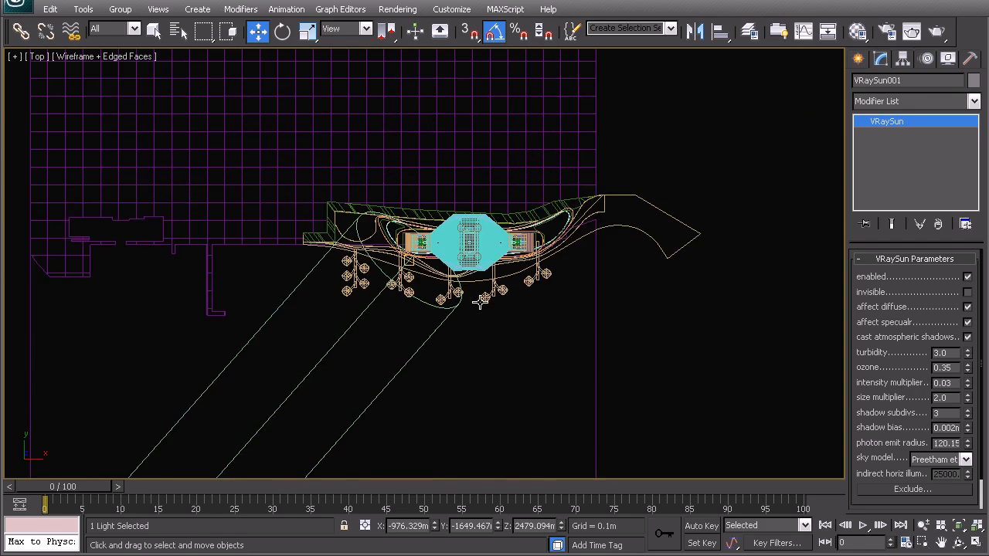
Step: Move the sun's target in the Top view east and slightly south, to just in front of the towers' roof deck
middle_drag(473, 293, 434, 293)
click(371, 260)
drag(393, 237, 428, 248)
click(392, 325)
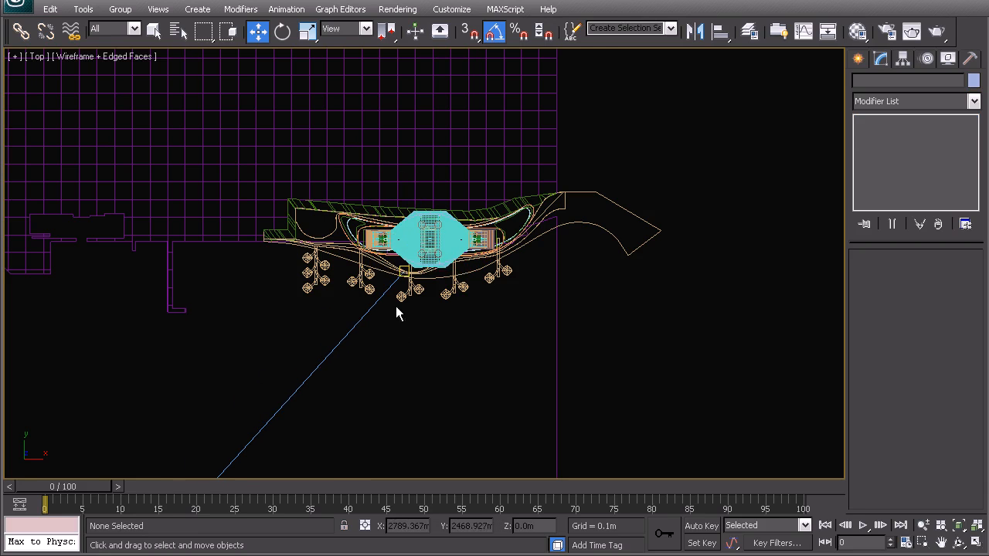
scroll(390, 305, down, 6)
scroll(384, 304, down, 3)
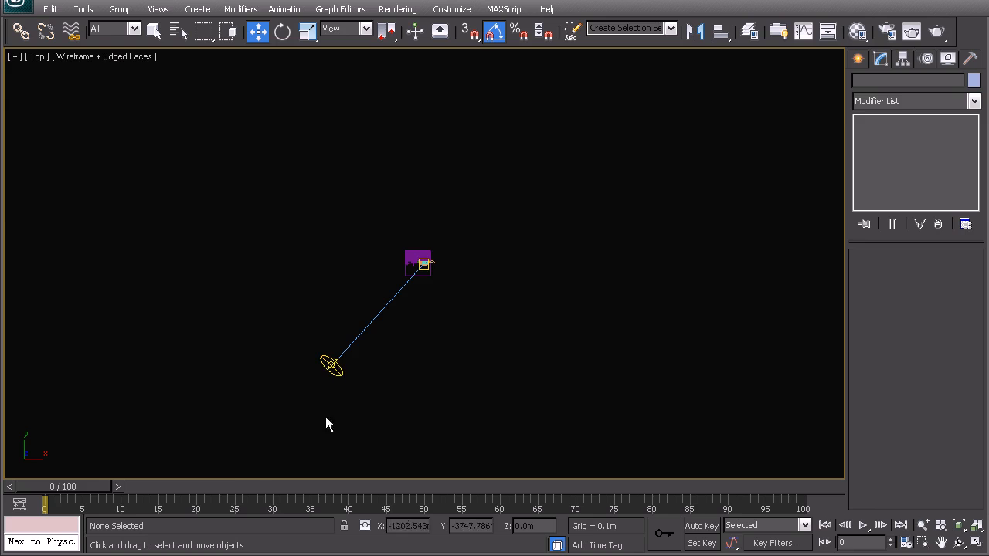
Step: Create a targeted VRayPhysicalCamera in the Top view, southeast of the building and aimed at the towers from about 1033 m away
scroll(370, 340, up, 3)
scroll(464, 305, up, 2)
middle_drag(435, 308, 474, 164)
scroll(467, 248, down, 2)
scroll(427, 337, up, 3)
mouse_move(474, 243)
middle_down()
mouse_move(433, 345)
mouse_move(486, 258)
middle_up()
scroll(420, 262, up, 2)
click(859, 59)
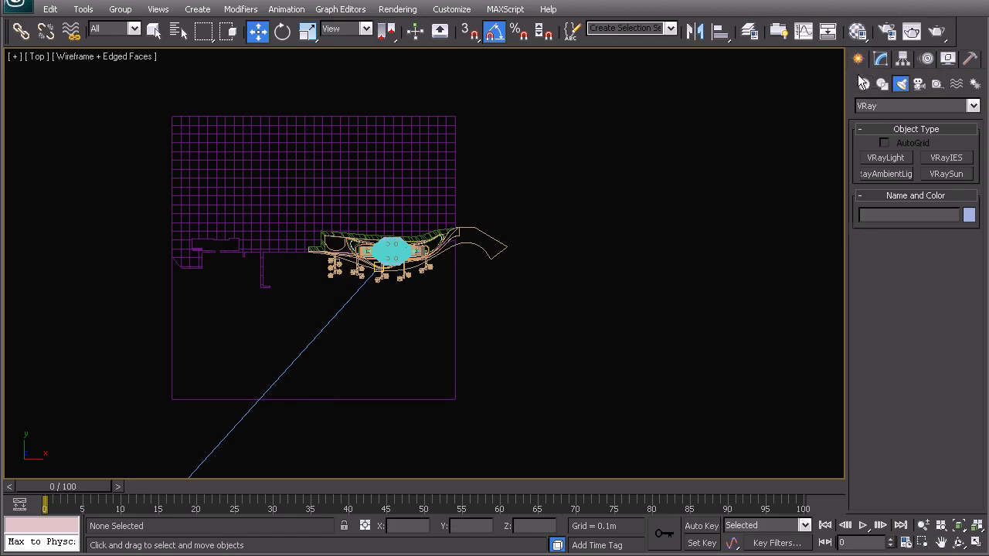
click(898, 102)
click(898, 102)
click(917, 85)
click(915, 106)
click(882, 125)
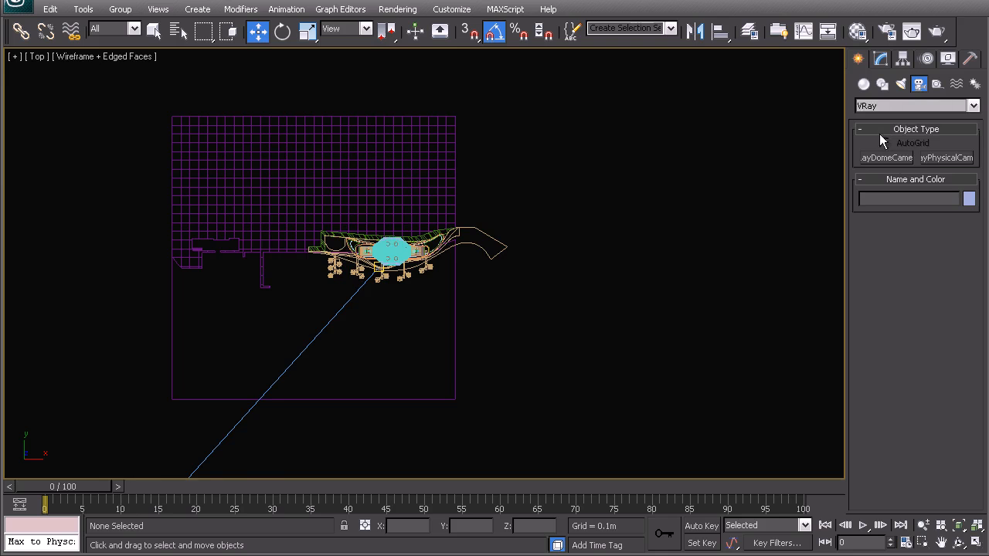
click(934, 158)
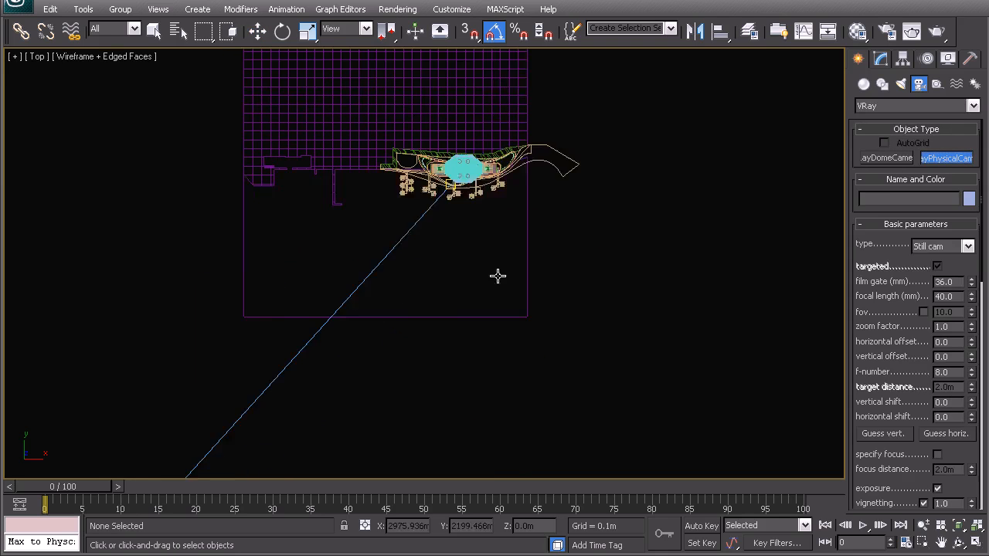
drag(631, 325, 390, 182)
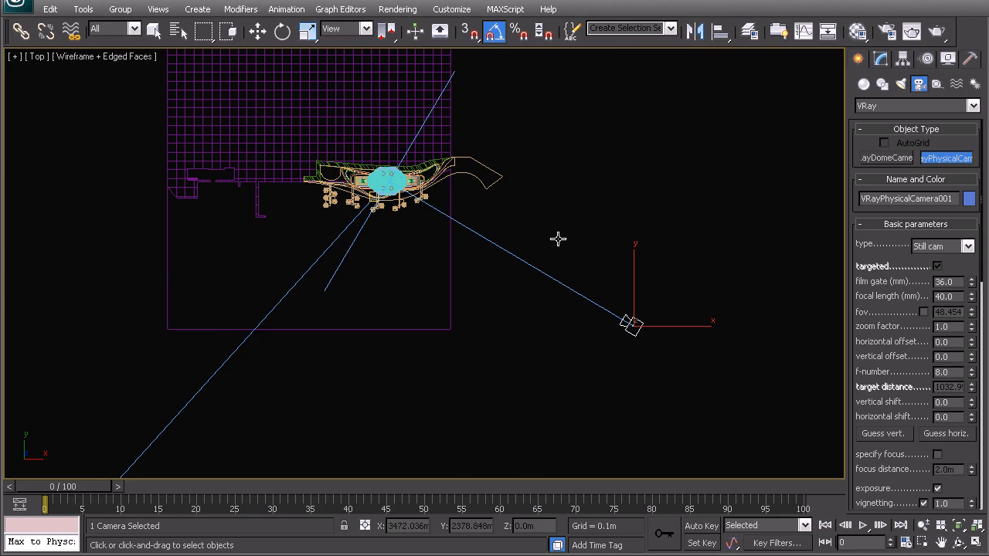
Step: Turn off the camera's vignetting and set its white balance to Neutral
middle_drag(557, 239, 445, 238)
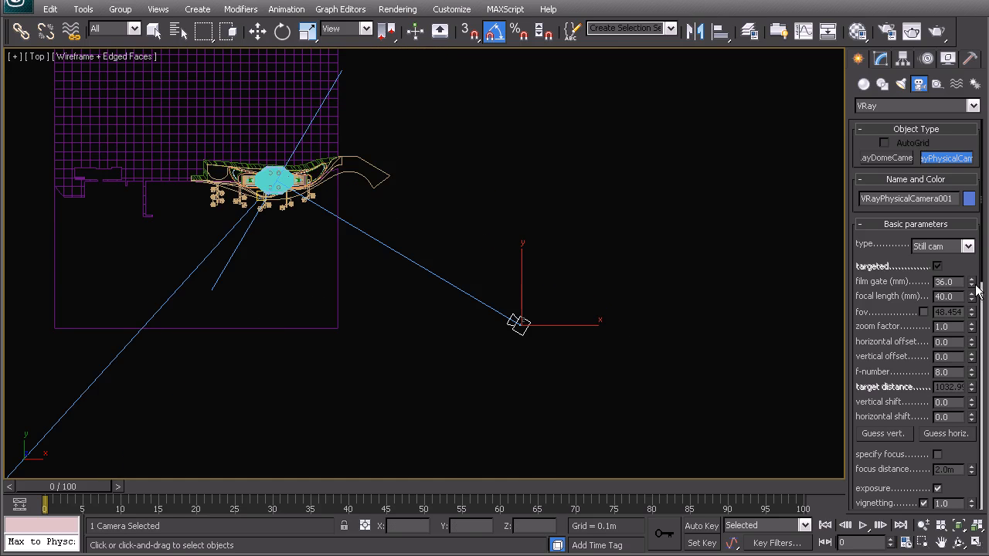
scroll(979, 327, down, 5)
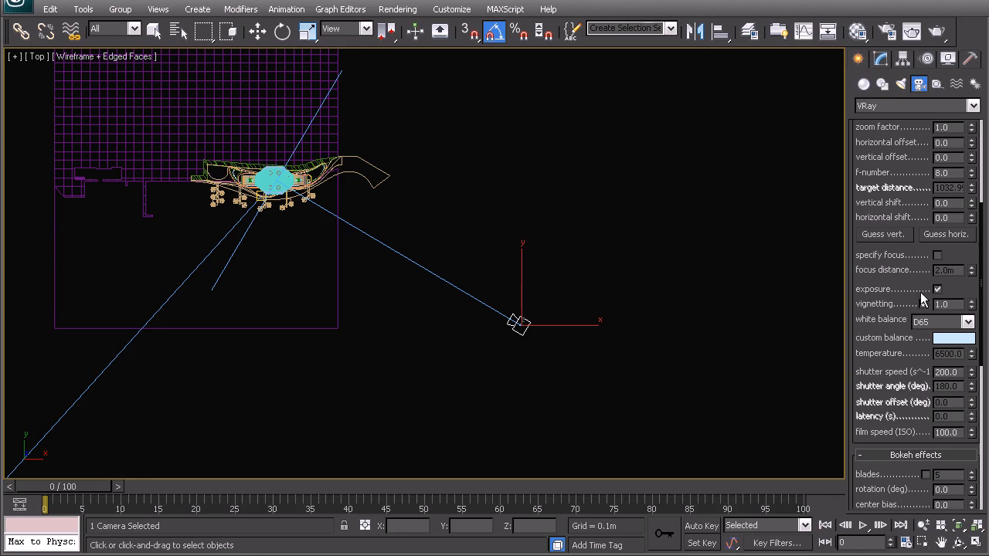
click(925, 303)
click(935, 325)
click(933, 332)
click(937, 322)
click(931, 333)
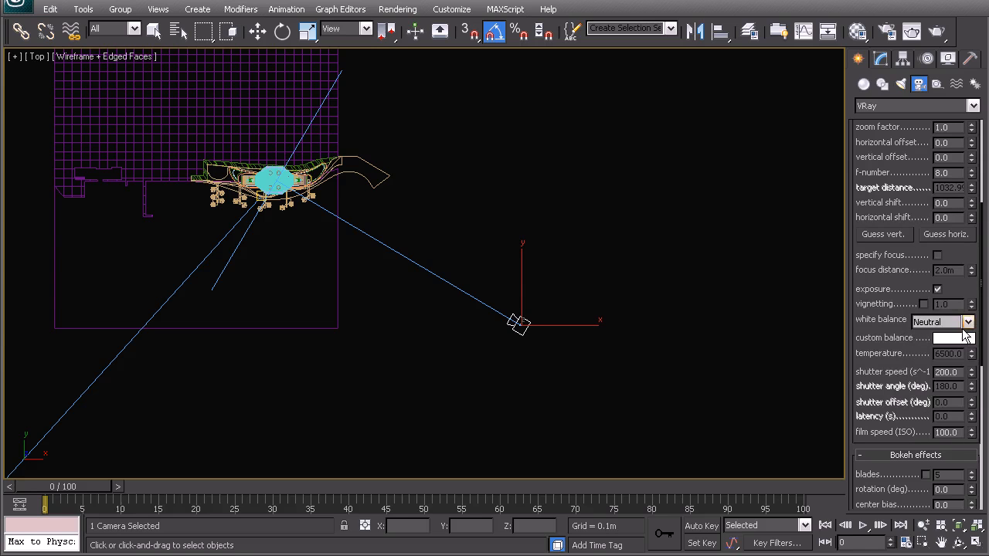
Step: Set the camera's film speed (ISO) to 200 and its shutter speed to 10
scroll(979, 321, down, 3)
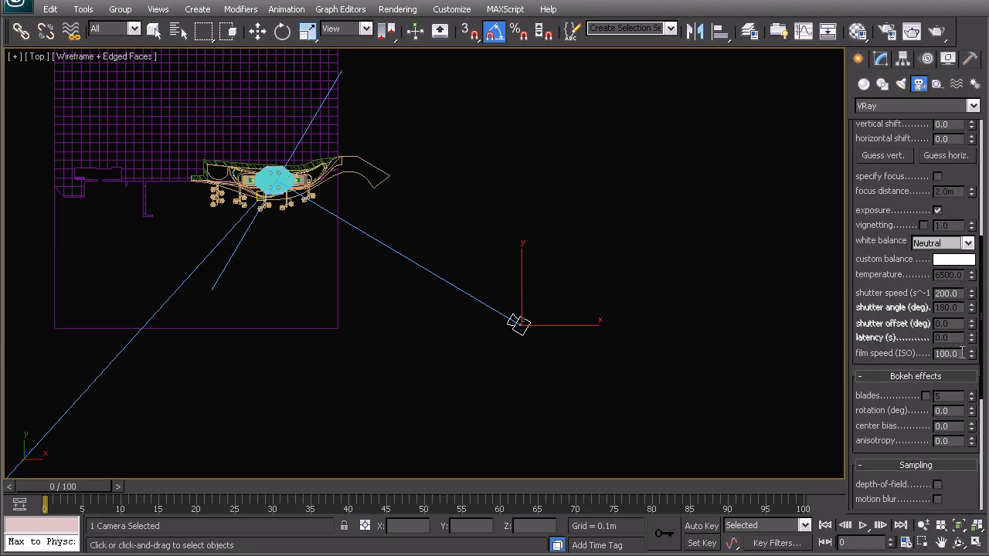
click(957, 354)
text(200)
key(Return)
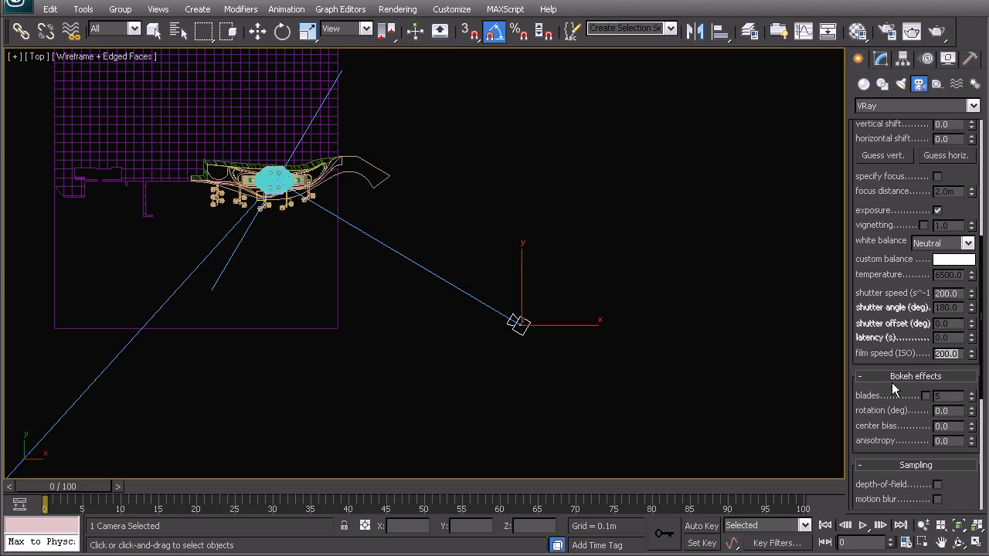
click(947, 293)
text(1)
Step: Raise the physical camera in the Front view to a height of about 259 m
middle_drag(319, 236, 415, 260)
middle_drag(526, 263, 453, 256)
key(f)
middle_drag(507, 303, 460, 318)
scroll(459, 318, down, 2)
scroll(459, 318, down, 2)
middle_drag(476, 272, 461, 318)
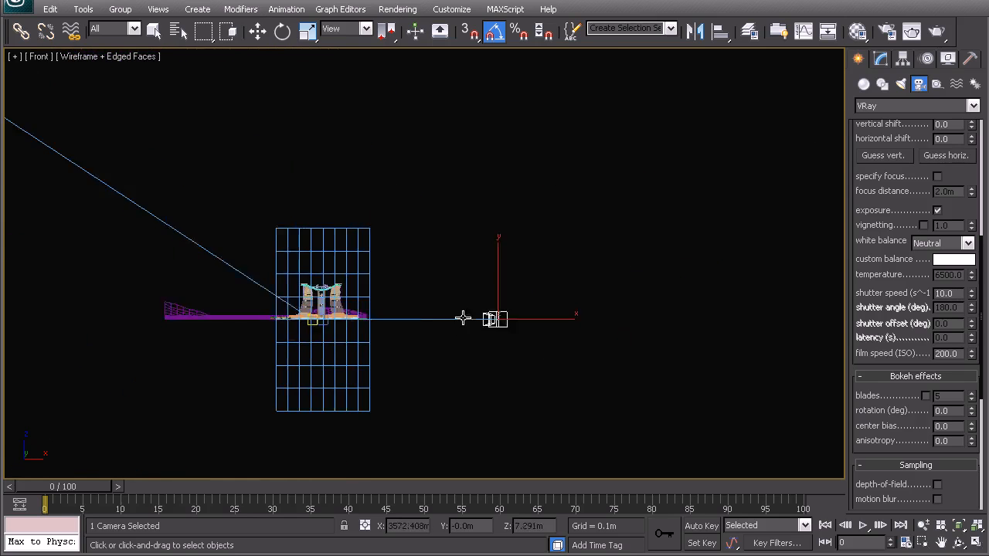
scroll(462, 317, up, 2)
key(w)
drag(529, 302, 521, 229)
Step: Select the camera's target and raise it in the Front view to about the middle of the towers
right_click(526, 268)
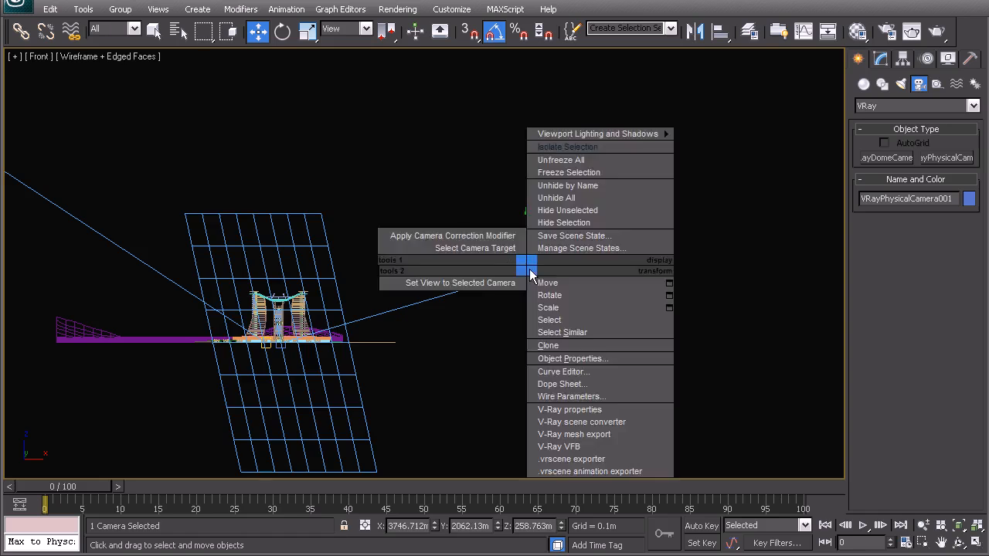
click(455, 248)
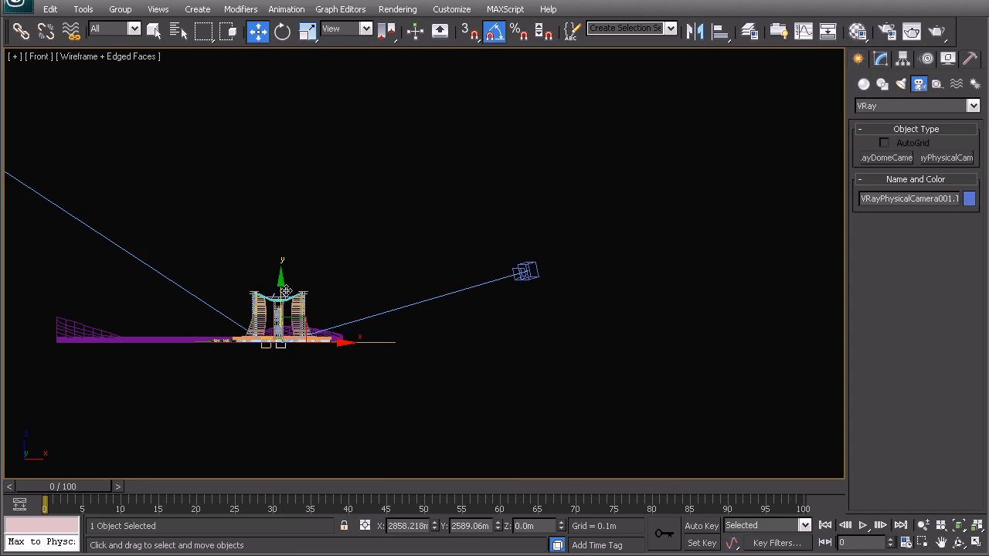
click(282, 258)
click(280, 344)
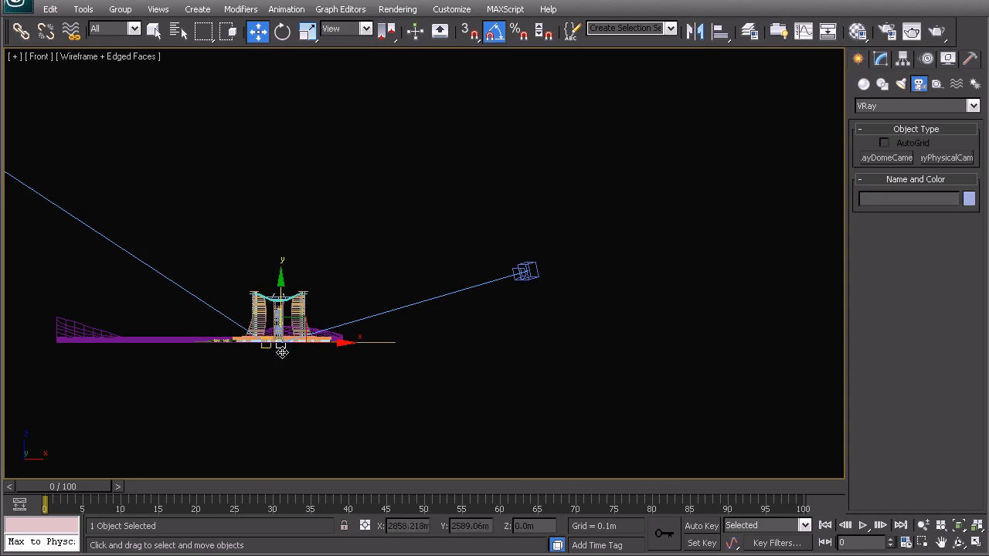
drag(280, 302, 281, 271)
click(248, 283)
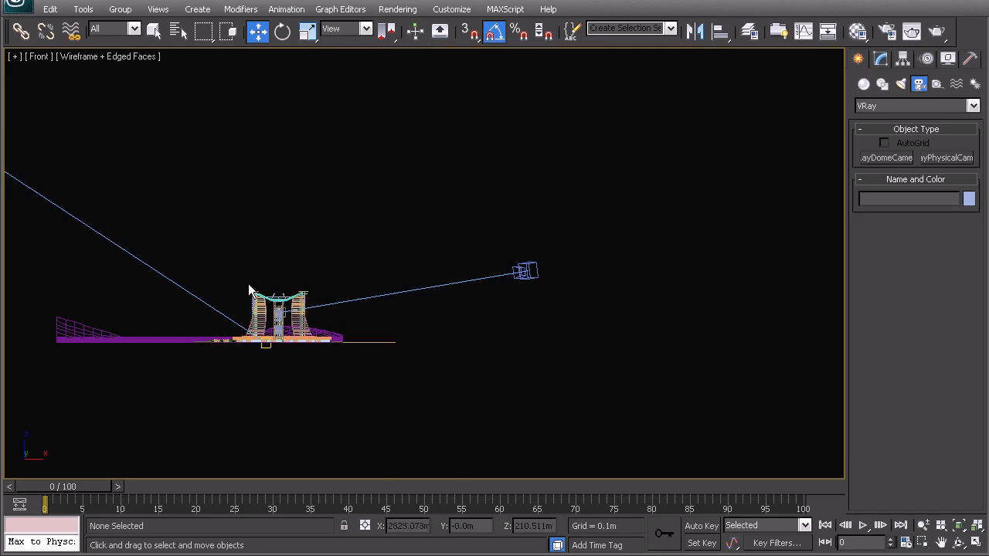
Step: Examine the physical camera's and the sun's placement relative to the building in the Top view
middle_drag(271, 283, 340, 279)
key(t)
key(z)
middle_drag(415, 294, 369, 302)
scroll(413, 272, down, 1)
middle_drag(439, 209, 395, 296)
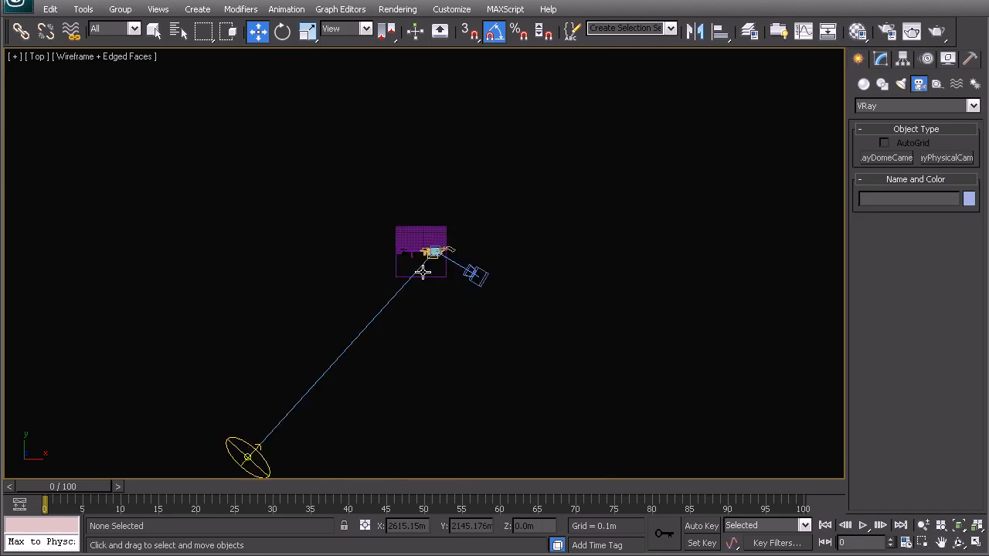
scroll(424, 272, up, 4)
middle_drag(468, 259, 382, 295)
scroll(432, 300, up, 2)
middle_drag(526, 320, 486, 311)
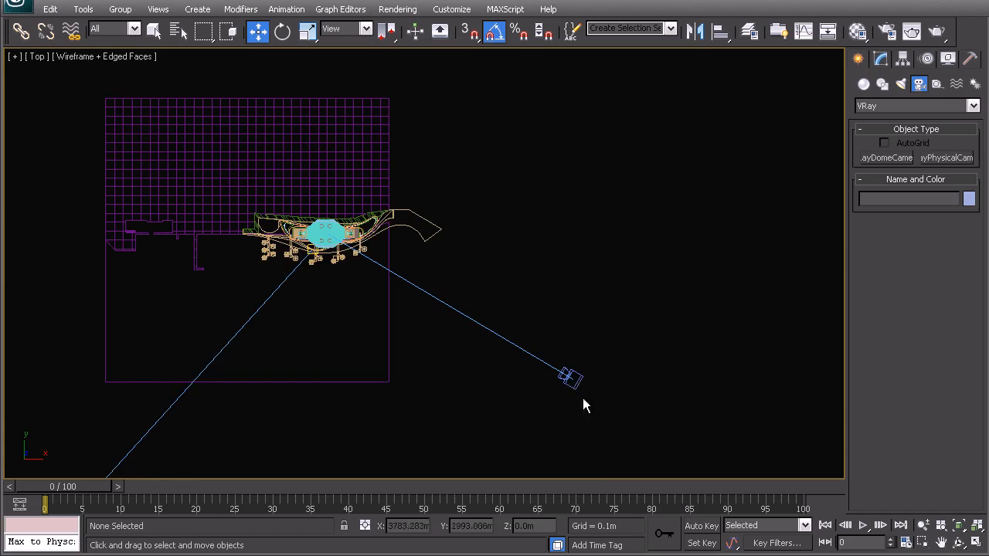
click(570, 378)
click(508, 230)
middle_drag(406, 268, 521, 246)
middle_drag(539, 202, 577, 254)
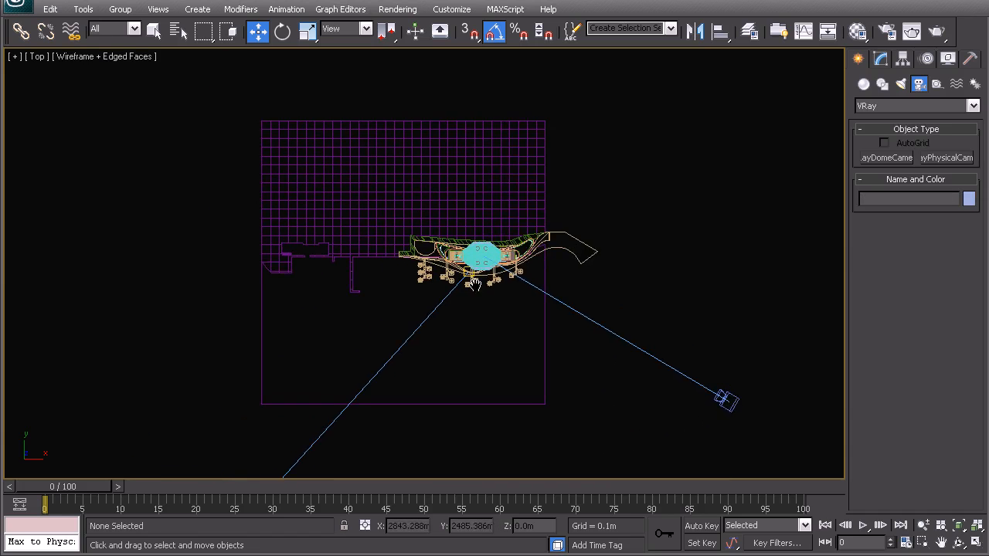
middle_drag(467, 300, 362, 287)
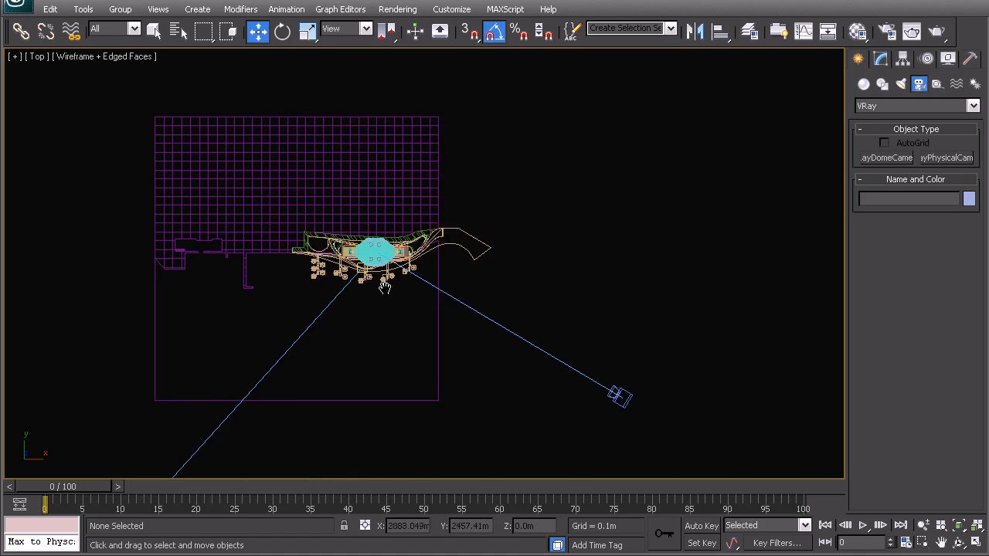
Step: Turn the second material sample slot into a VRayMtl and name it Over
key(m)
drag(290, 44, 378, 64)
click(376, 112)
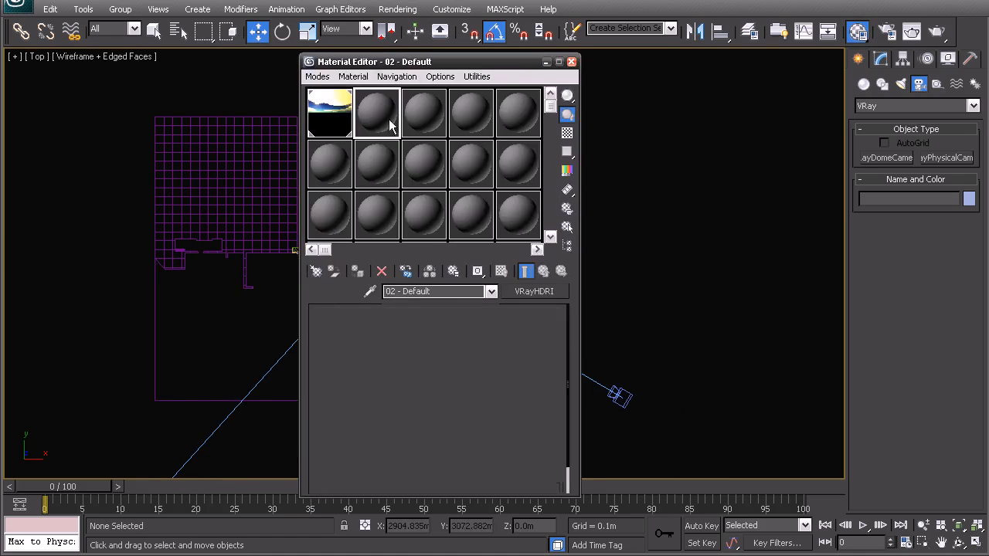
click(533, 292)
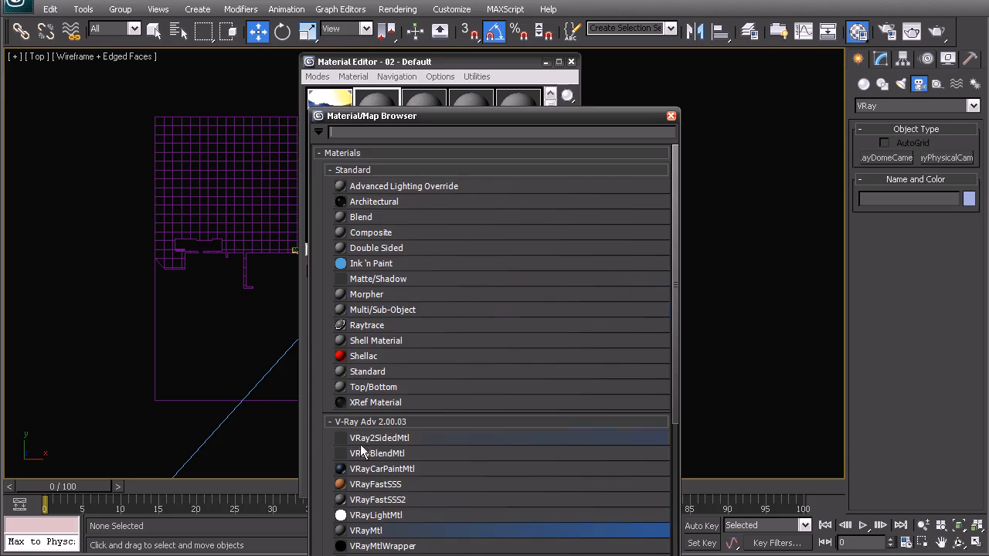
double_click(365, 531)
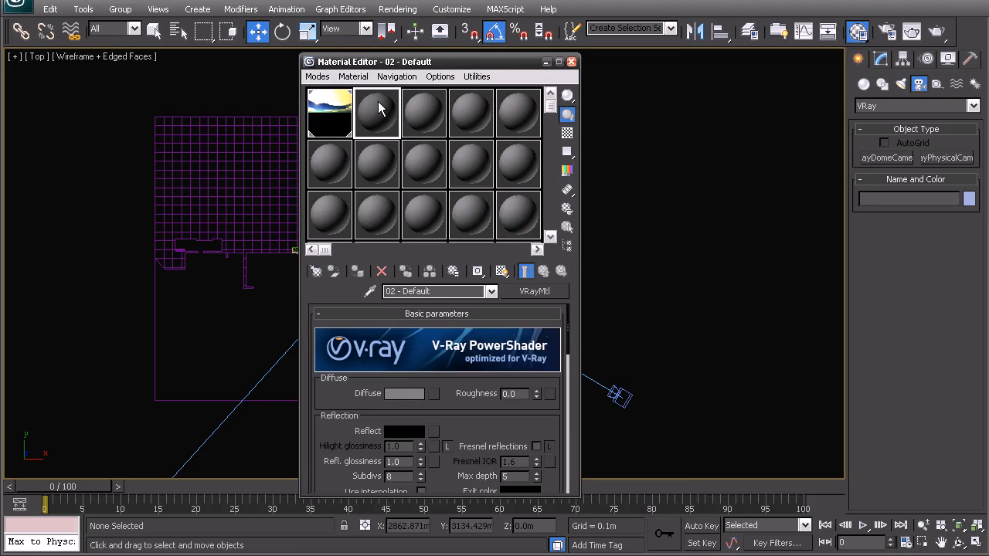
text(Overrd)
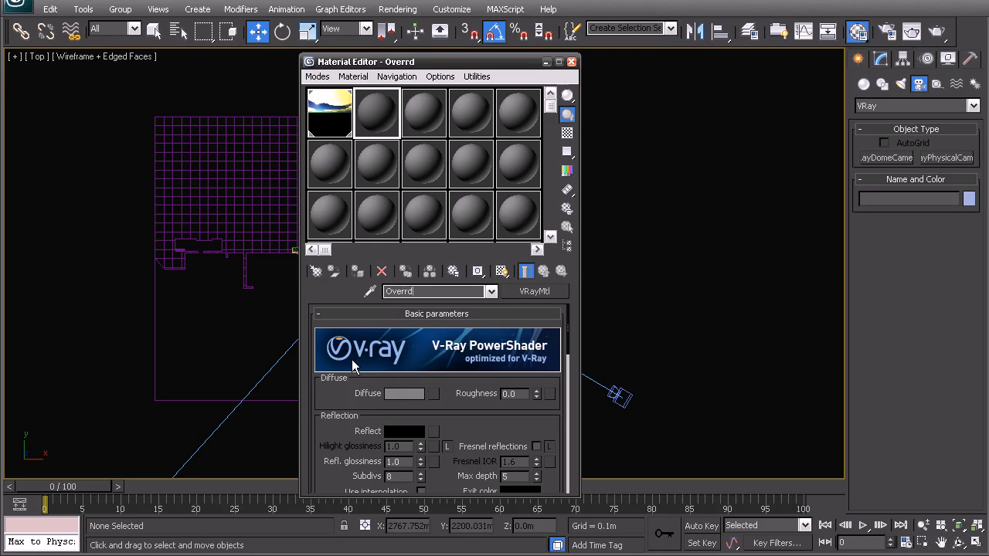
Step: Lighten the Over material's diffuse colour to a neutral grey with a value of about 163
click(399, 394)
drag(448, 126, 449, 143)
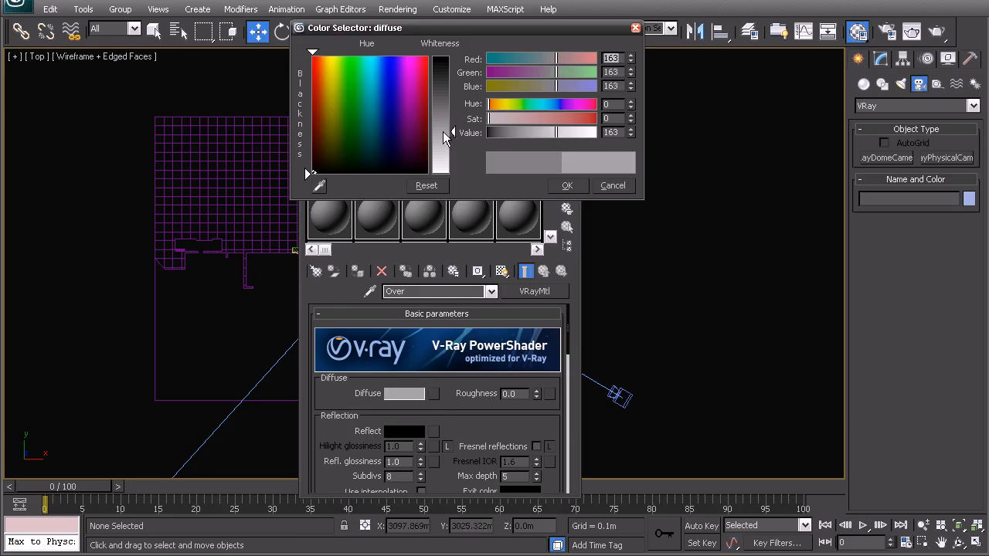
click(565, 187)
drag(475, 51, 474, 52)
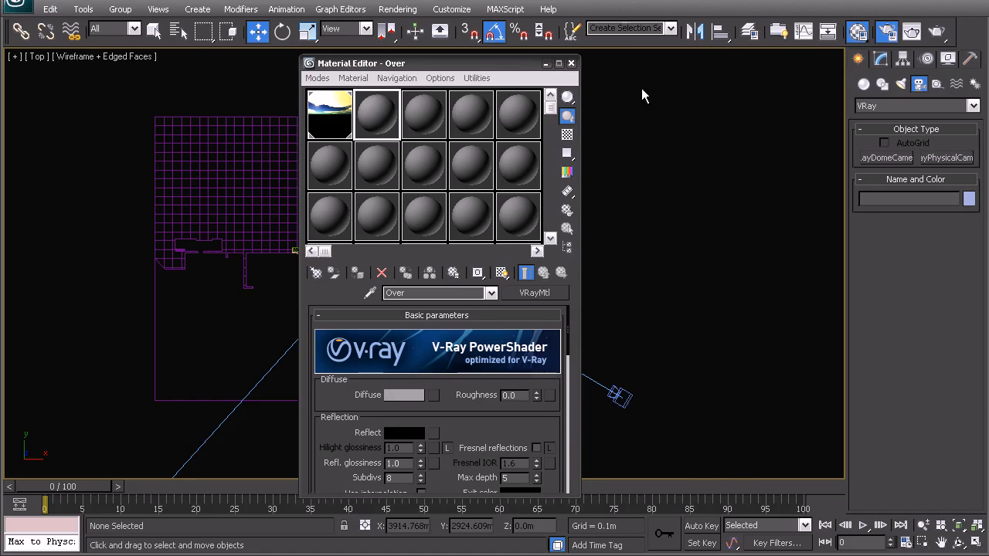
Step: Enable the override material in V-Ray's global switches and assign the Over material to it as an instance
key(F10)
drag(688, 34, 744, 32)
click(627, 54)
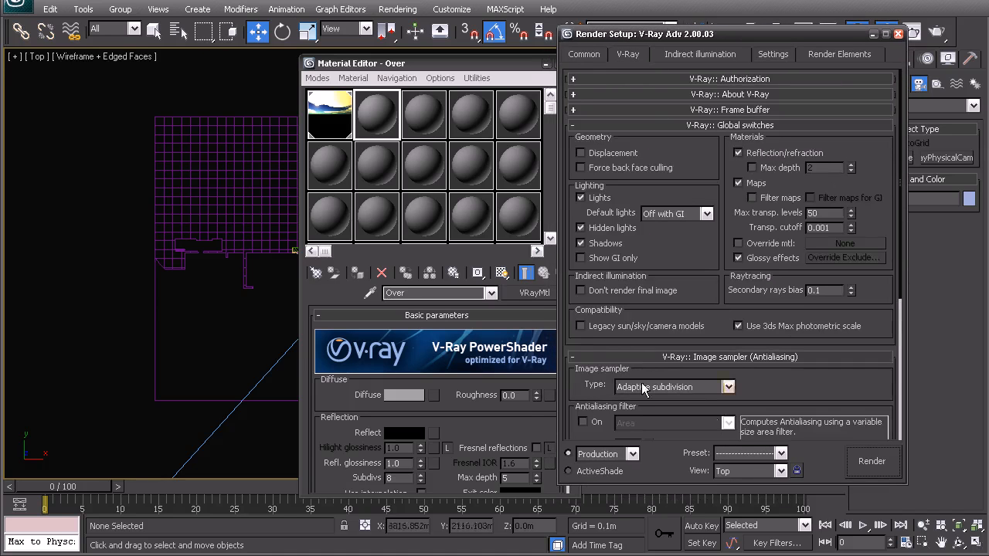
click(737, 242)
click(481, 151)
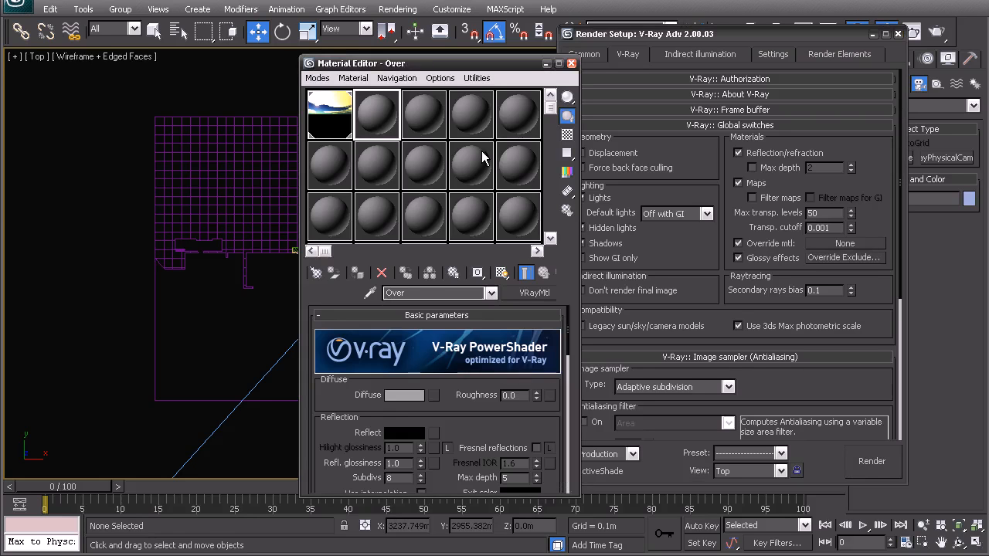
click(482, 150)
click(376, 108)
drag(388, 136, 829, 247)
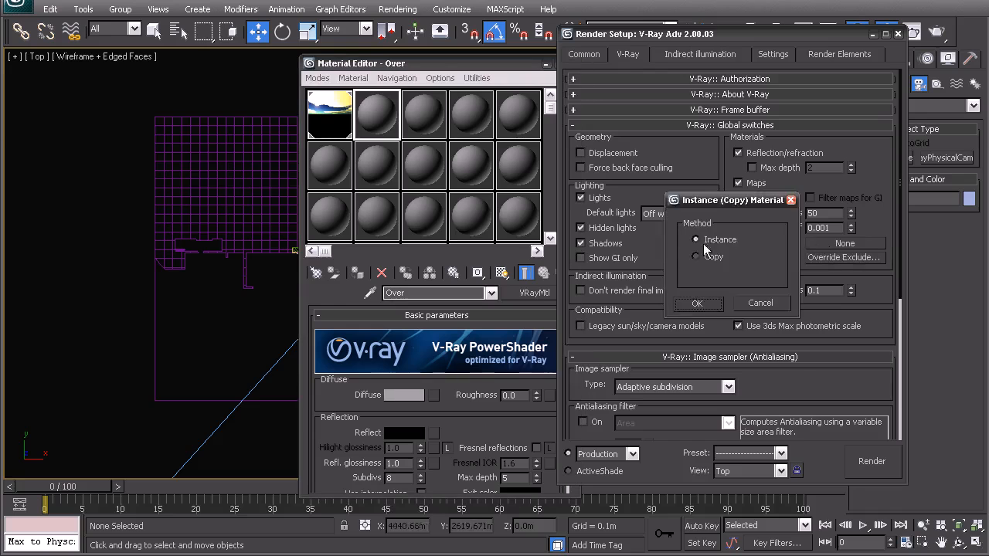
click(698, 305)
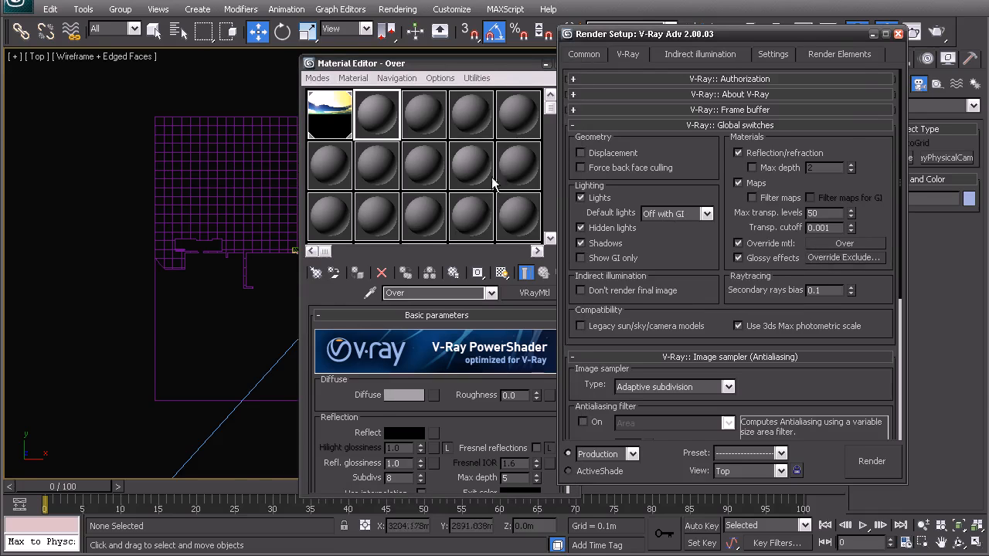
click(898, 34)
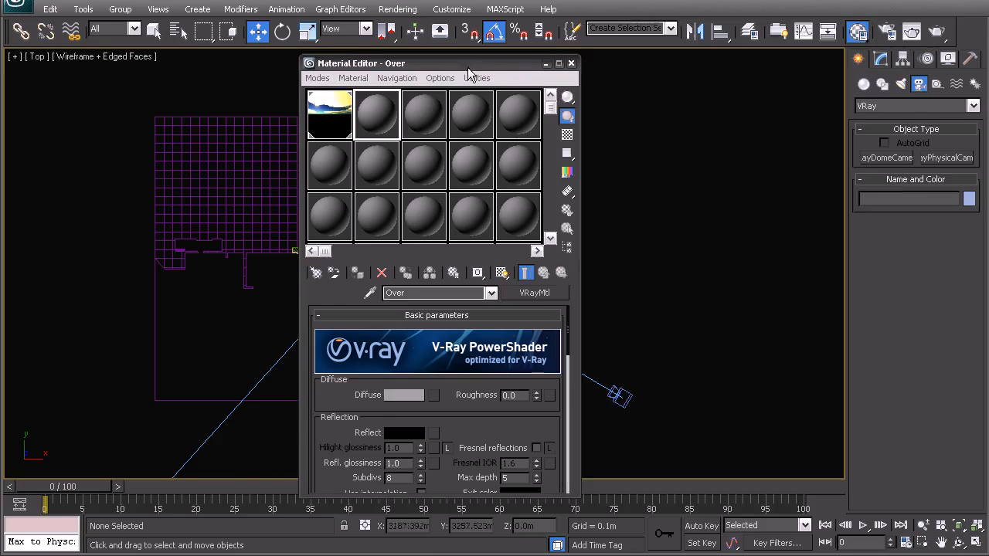
click(570, 63)
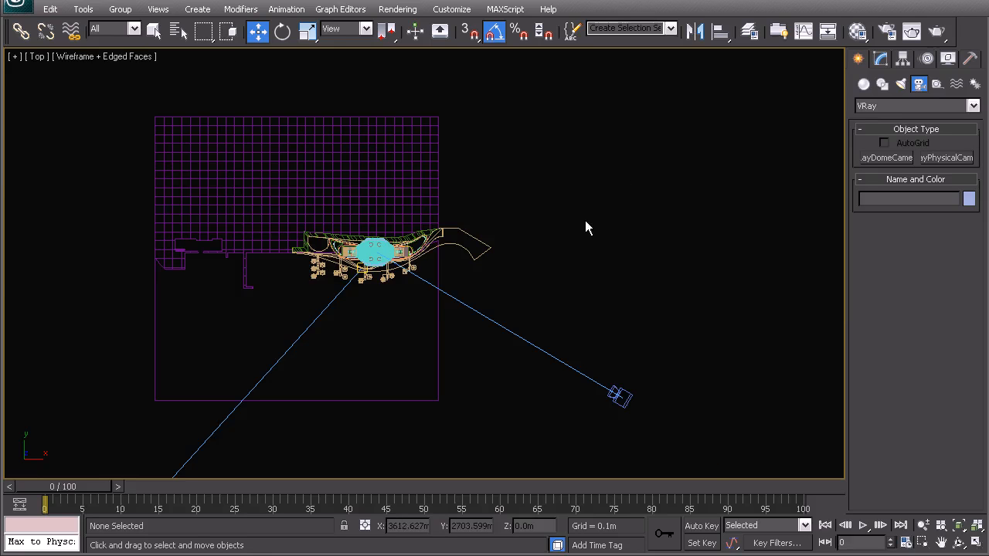
Step: Look through the physical camera and orbit it slightly around the towers
key(c)
click(958, 543)
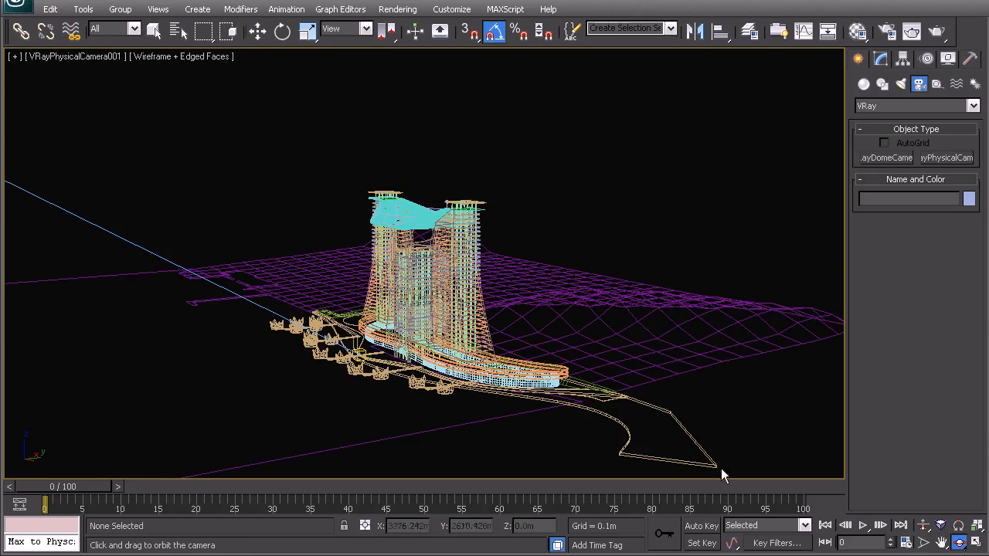
drag(418, 321, 430, 332)
click(257, 31)
Step: Enable both scene XRefs, Context Model.max and Palm Trees.max
click(17, 8)
mouse_move(67, 311)
click(229, 164)
click(503, 80)
shift+click(506, 91)
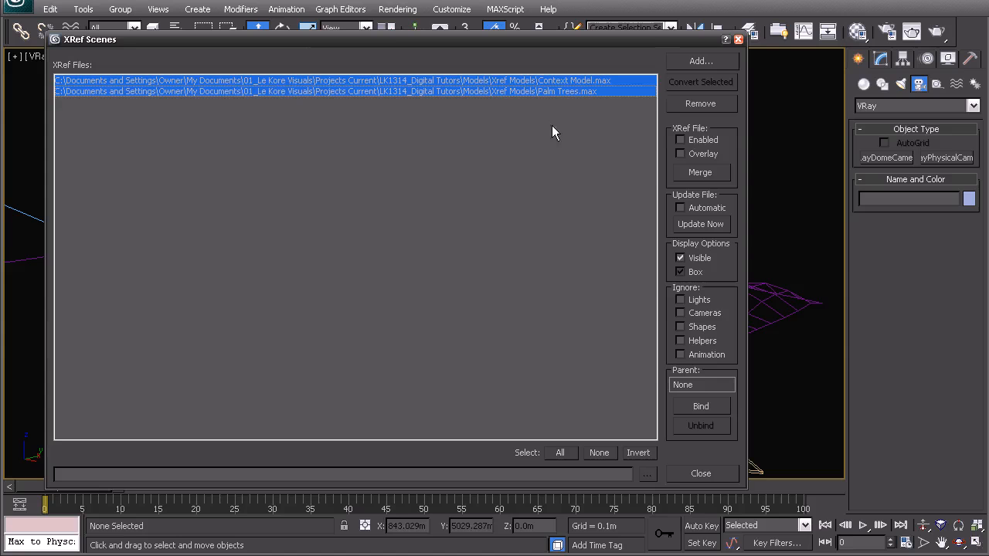
click(681, 141)
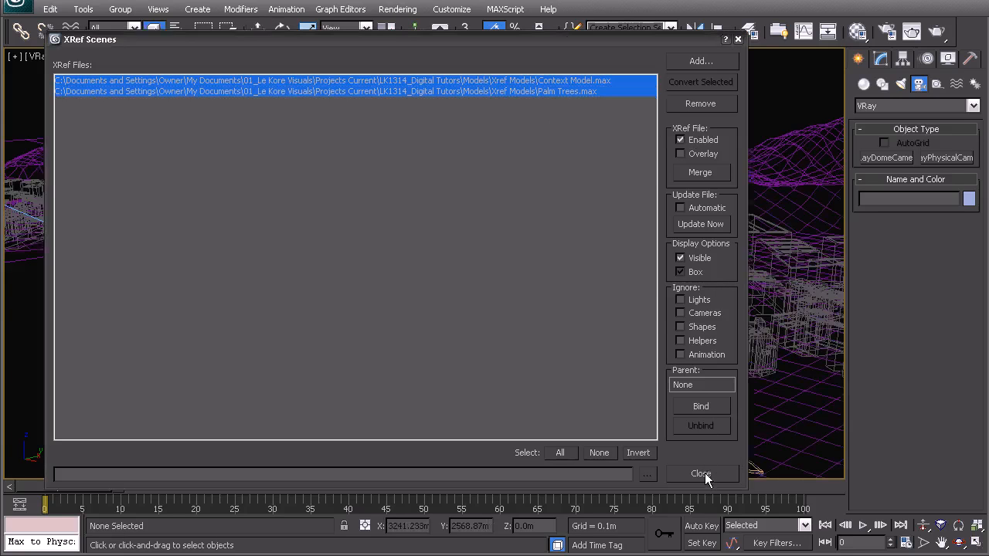
click(703, 473)
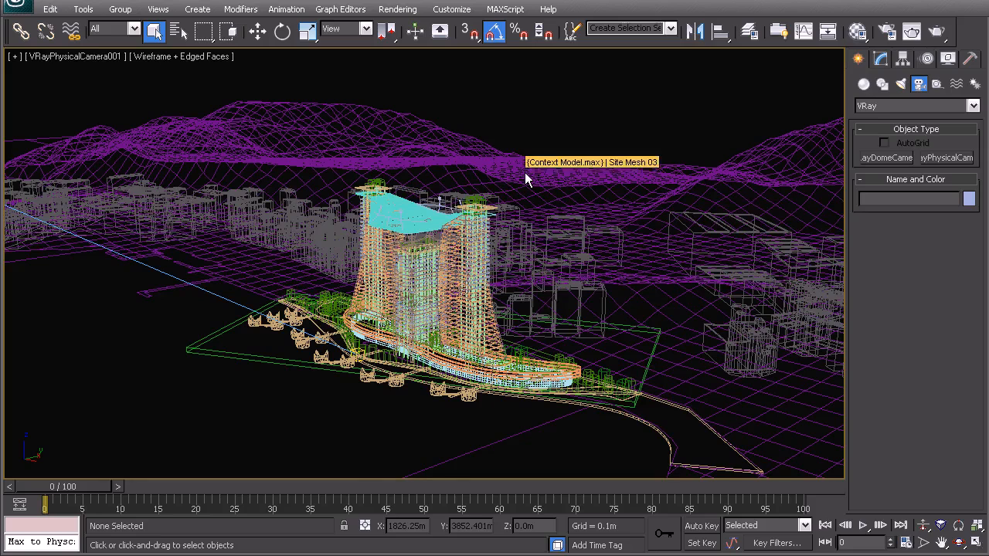
Step: Dolly the physical camera closer to the towers and orbit it to a higher viewpoint
click(940, 542)
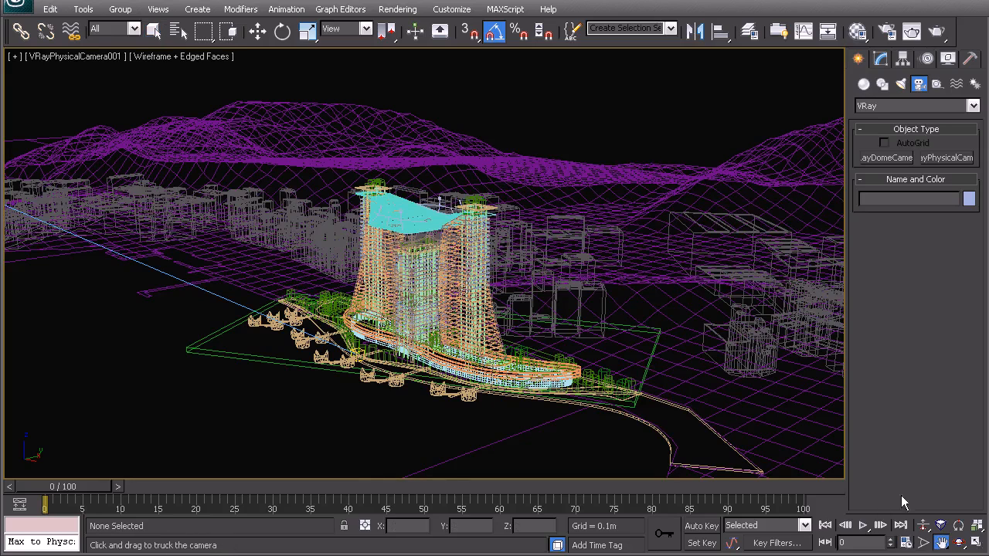
drag(373, 270, 386, 261)
click(923, 526)
drag(482, 395, 607, 354)
click(958, 542)
mouse_move(701, 369)
mouse_down()
mouse_move(717, 372)
mouse_move(708, 377)
mouse_up()
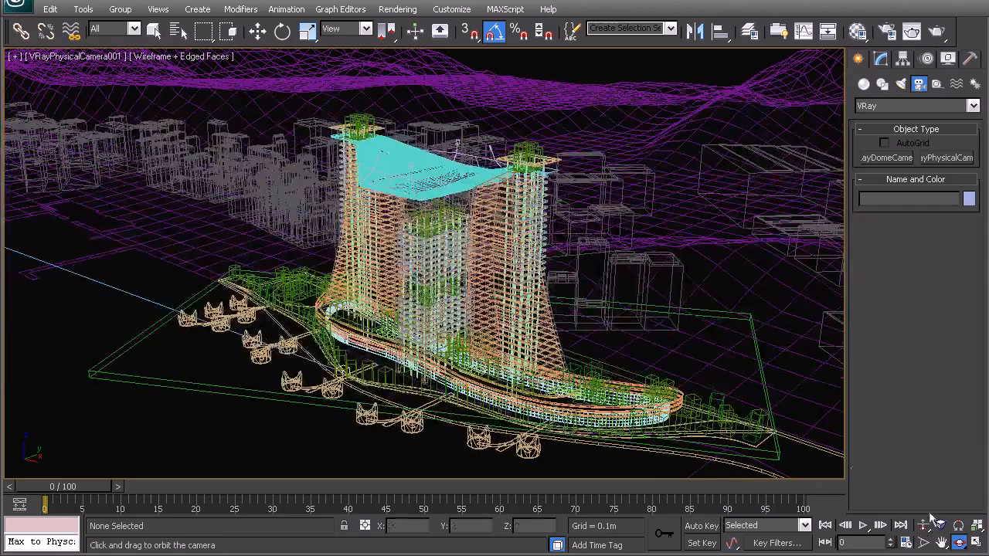
Step: Truck the camera to reframe the towers and orbit it down to a low, nearly horizontal viewpoint
click(940, 543)
drag(596, 365, 568, 333)
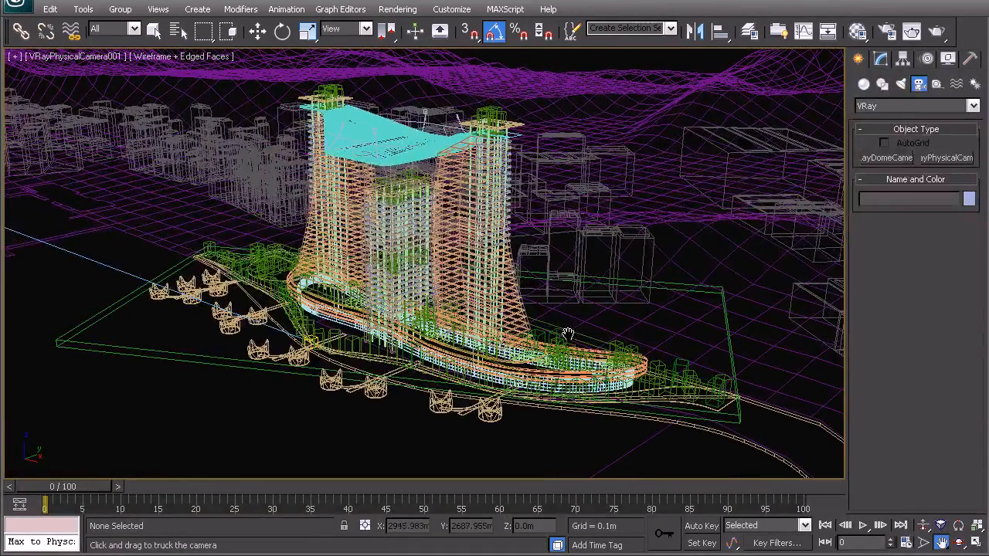
click(959, 543)
drag(633, 332, 634, 269)
click(941, 543)
right_click(633, 269)
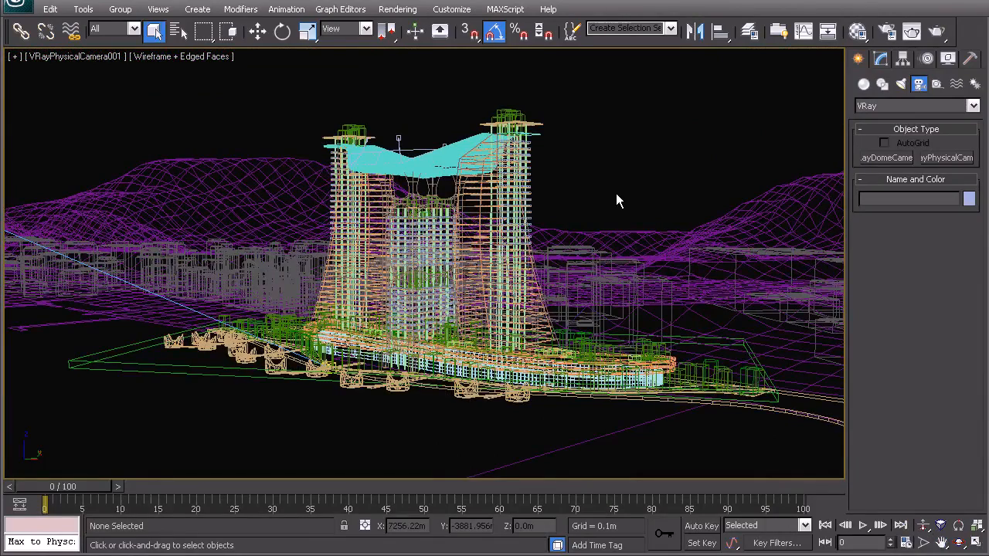
Step: Select the physical camera in the Top view and apply the guessed vertical shift, returning to the camera view
key(t)
middle_drag(574, 233, 505, 298)
scroll(527, 246, up, 5)
middle_drag(581, 159, 428, 271)
scroll(428, 270, up, 4)
middle_drag(438, 219, 442, 273)
scroll(444, 274, up, 4)
click(546, 284)
middle_drag(515, 172, 595, 273)
click(880, 59)
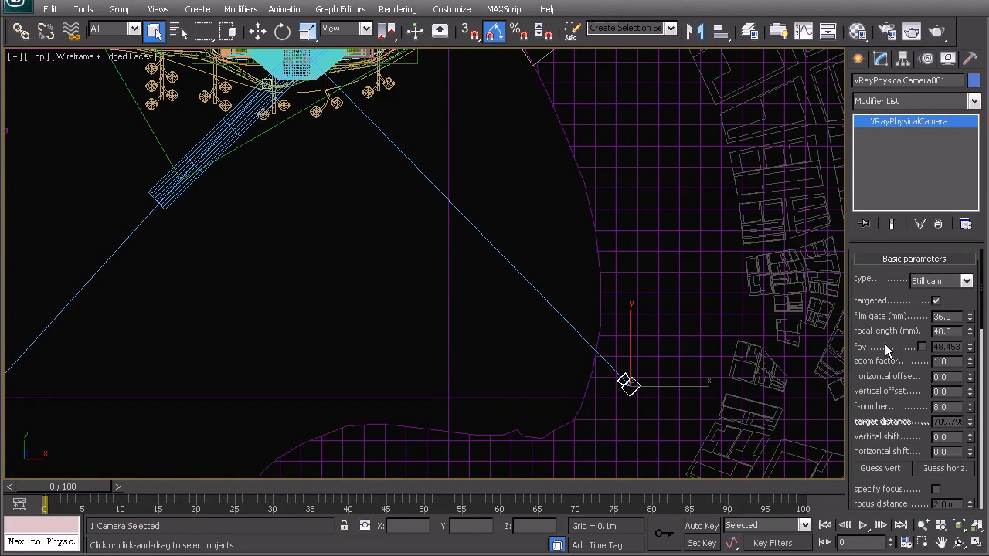
click(880, 469)
key(c)
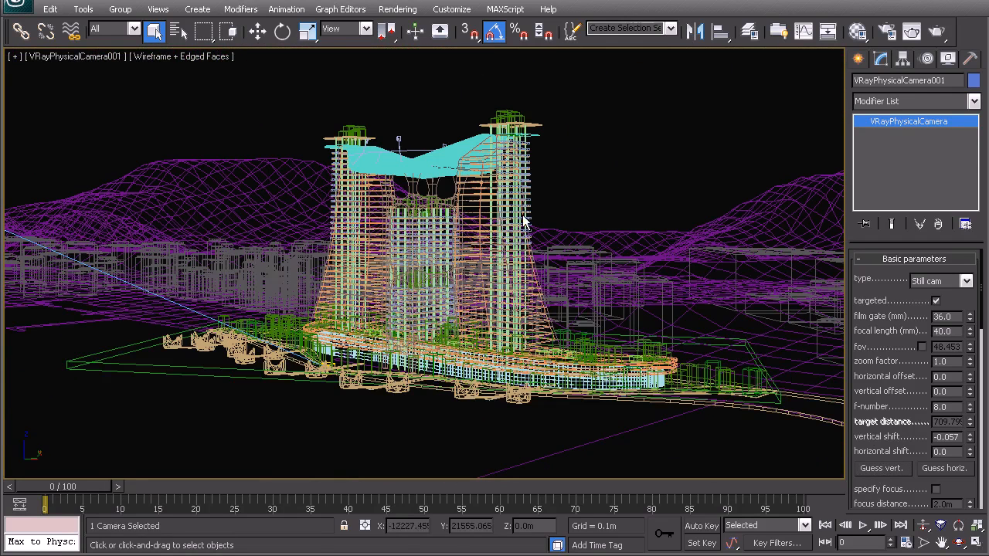
Step: Reset the camera's vertical shift to 0 for comparison and apply the guessed vertical shift again
right_click(970, 438)
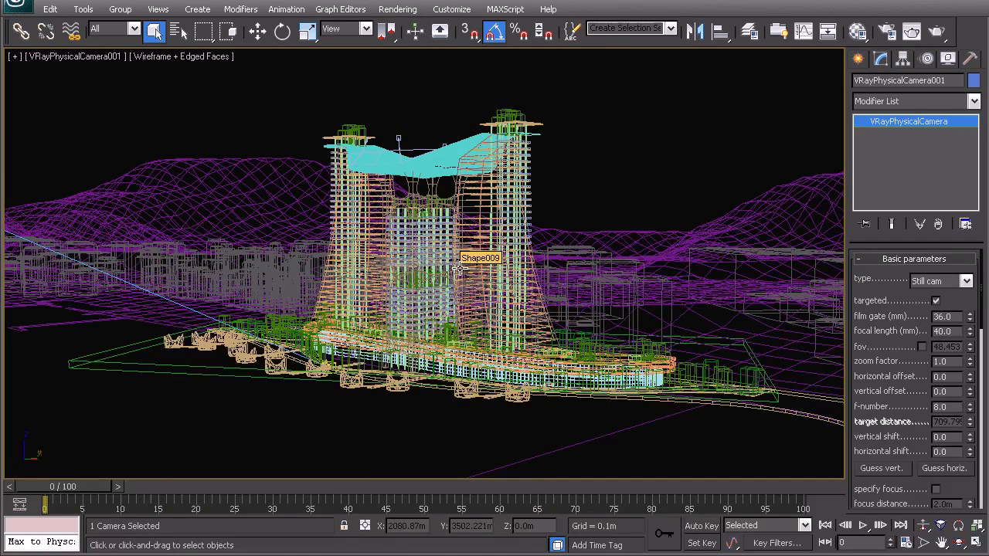
click(874, 469)
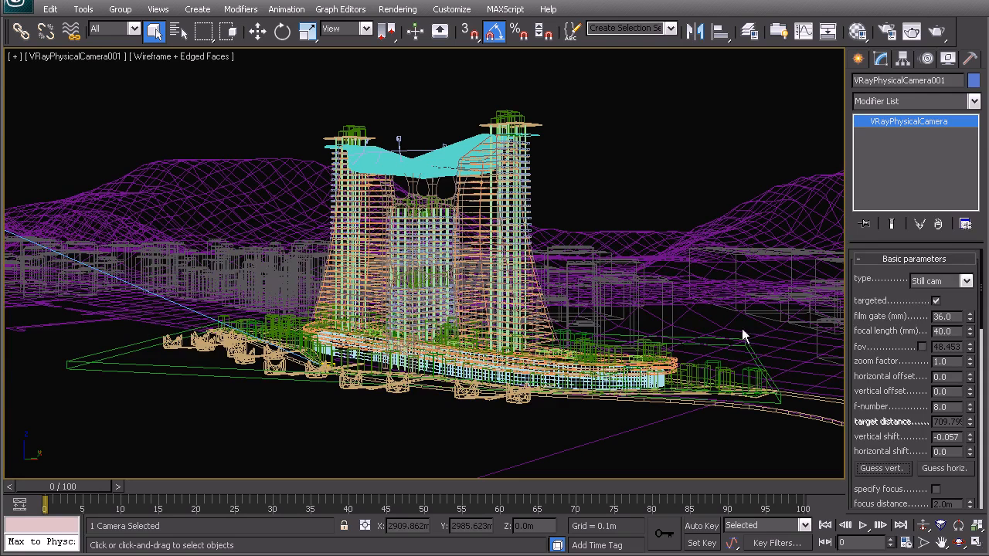
click(617, 181)
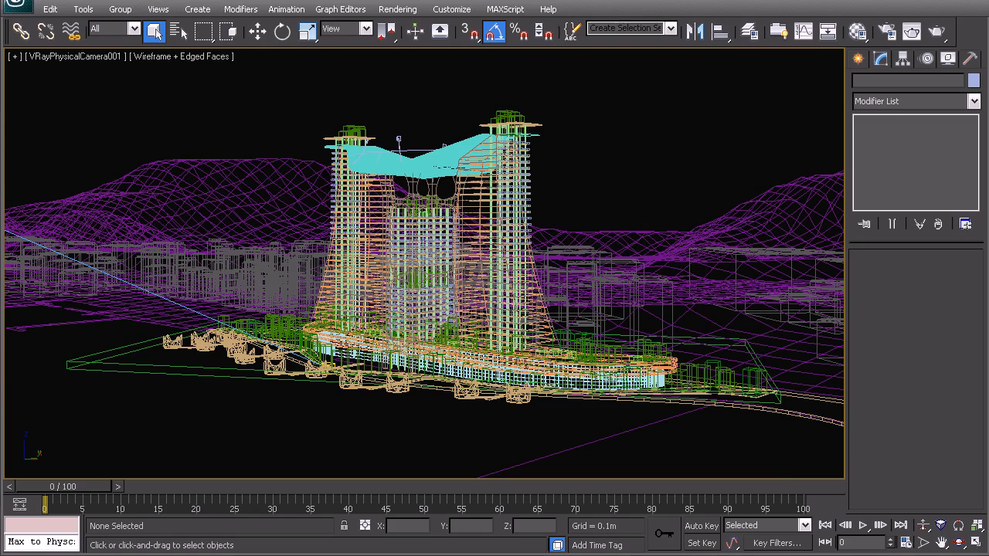
Step: Render the physical camera view and save the scene
click(912, 31)
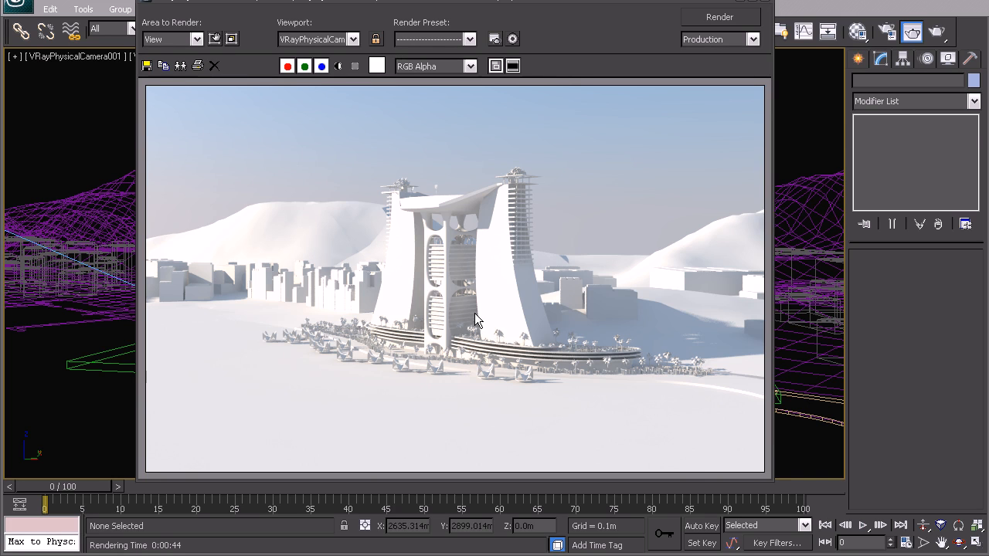
key(ctrl+s)
click(765, 2)
Step: Select the VRaySun and lower it in the Front view to about 555 m high, at X about -1563 m
key(t)
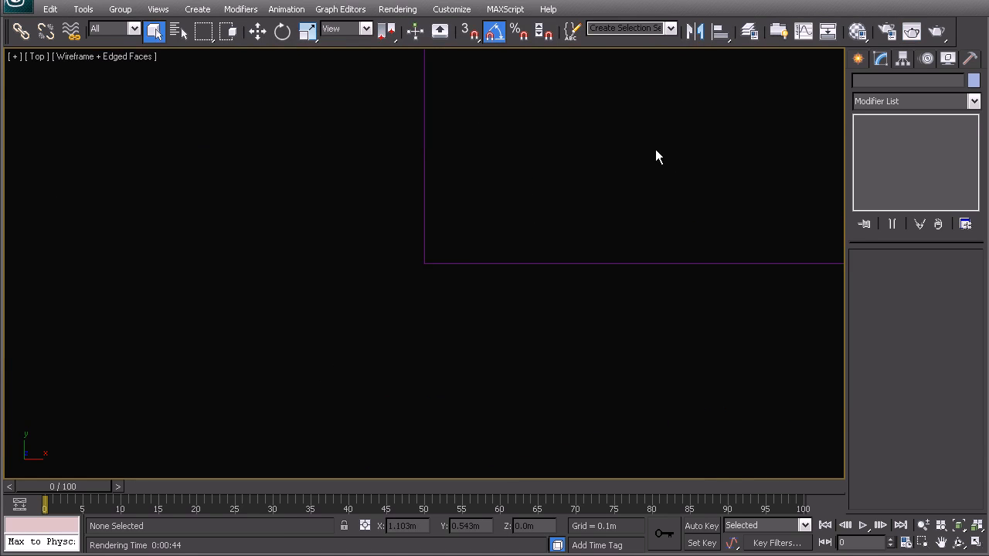
key(z)
click(292, 414)
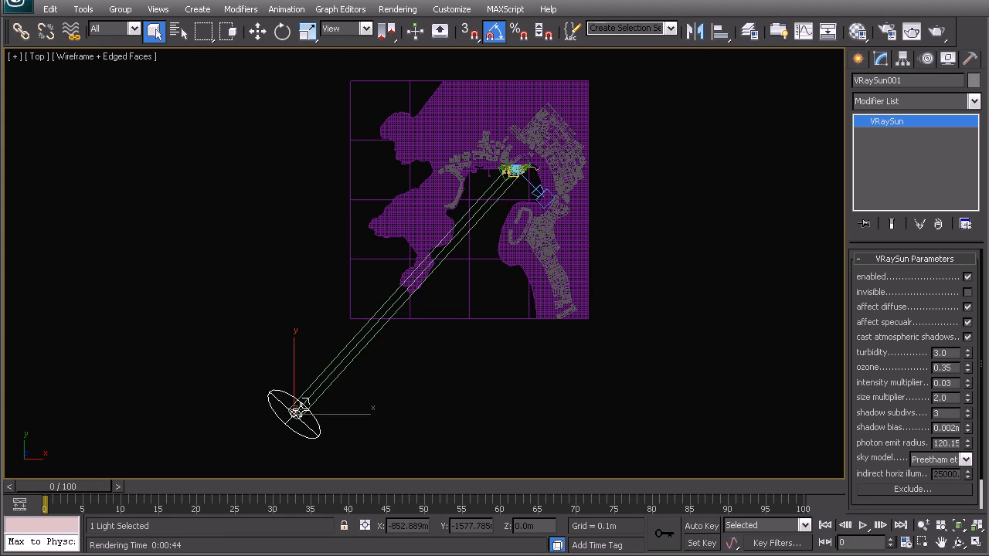
key(f)
key(z)
key(w)
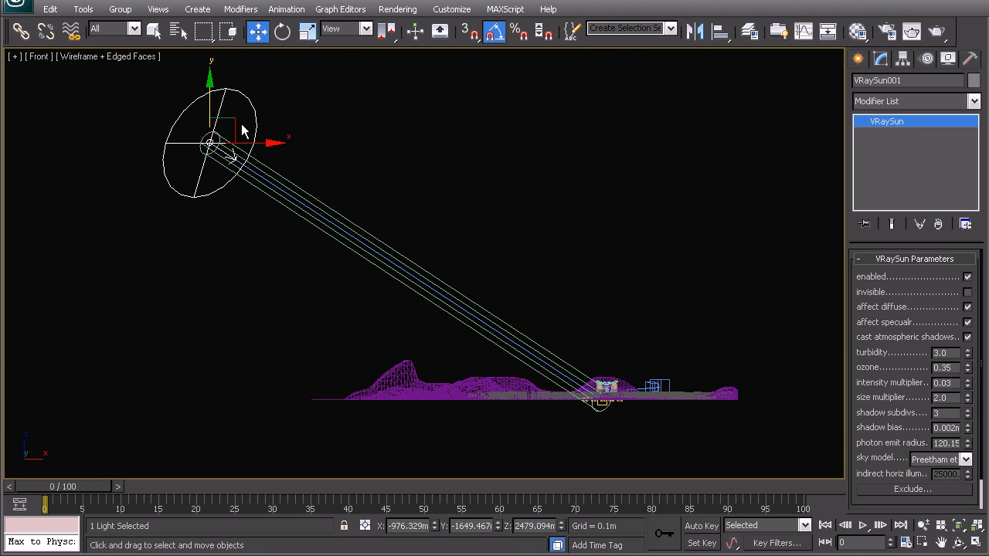
drag(234, 117, 172, 319)
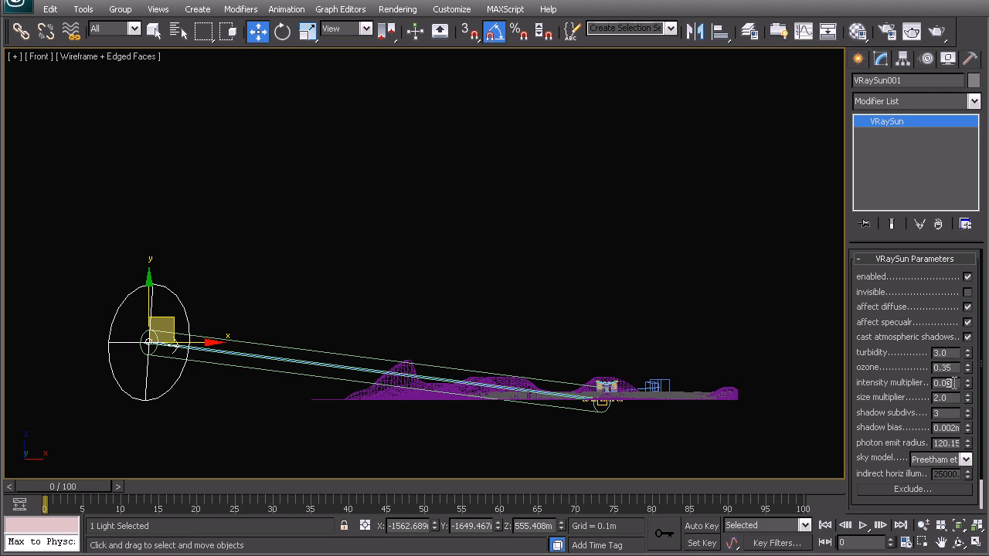
Step: Set the VRaySun's intensity multiplier to 0.02
key(BackSpace)
text(2)
click(254, 309)
middle_drag(272, 327, 394, 338)
key(p)
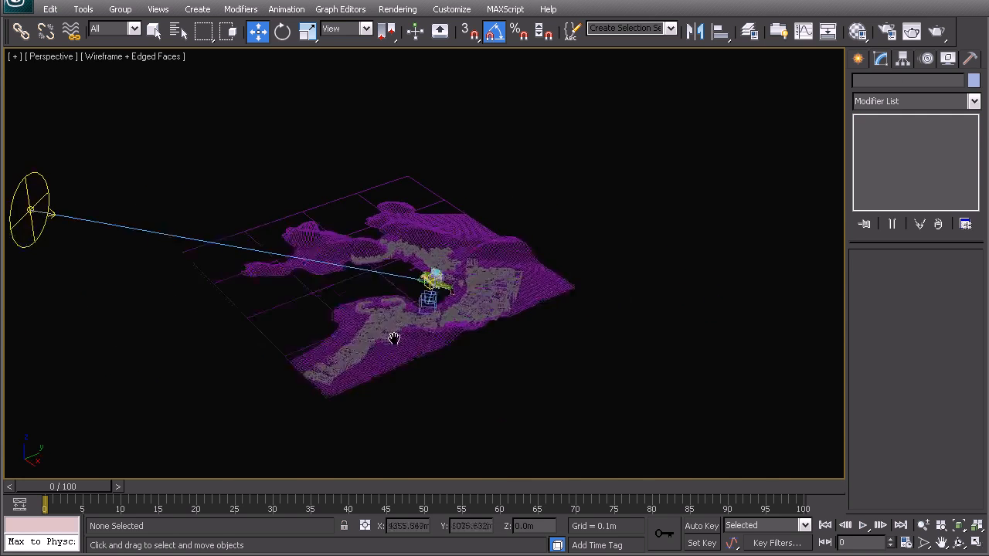
Step: Select the VRayPhysicalCamera in the Perspective view, set its exposure setting to 12 and deselect it
scroll(394, 338, up, 10)
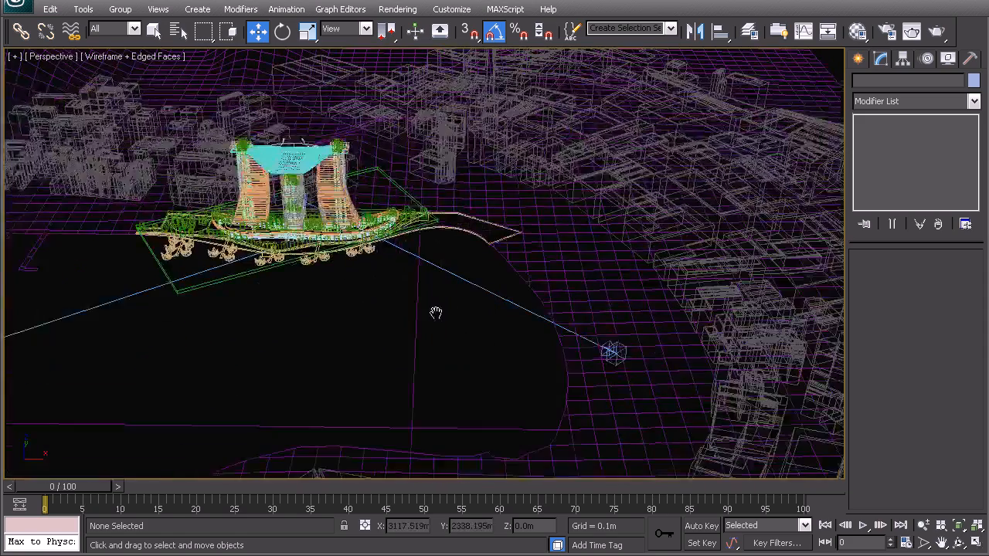
middle_drag(436, 312, 417, 298)
click(593, 340)
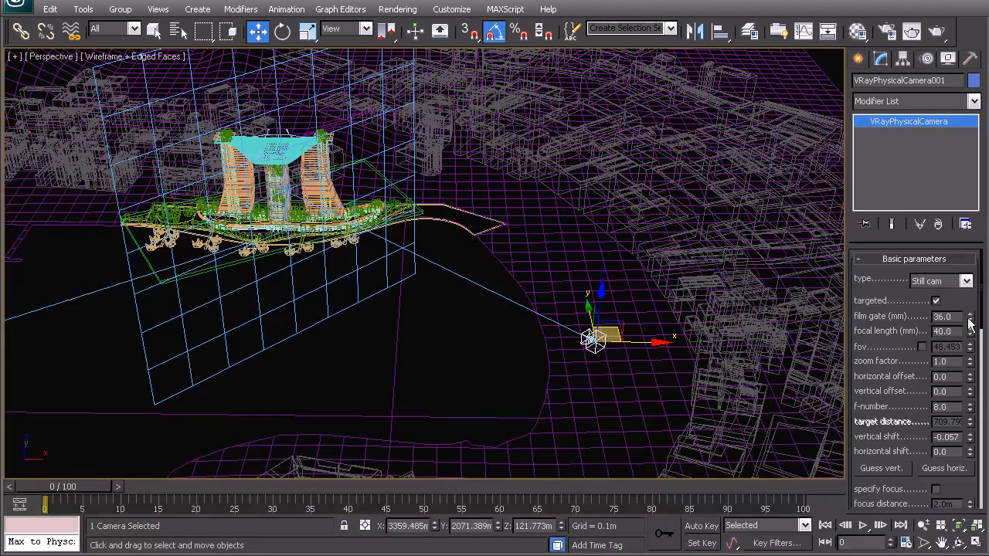
drag(979, 310, 957, 497)
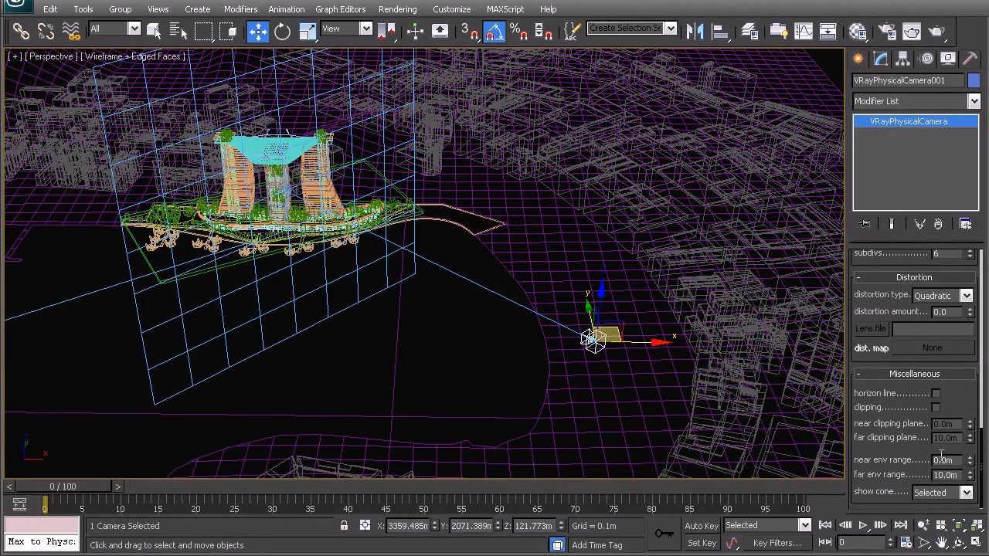
drag(980, 442, 984, 325)
double_click(950, 392)
text(12)
key(Return)
click(500, 332)
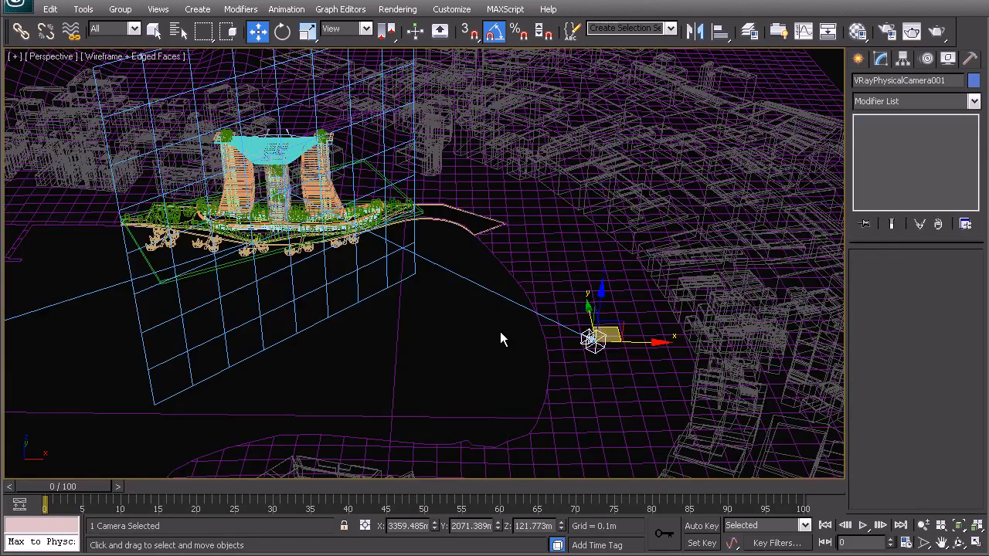
Step: Test-render the scene through VRayPhysicalCamera001 and close the rendered frame
middle_drag(318, 268, 445, 284)
middle_drag(307, 263, 333, 265)
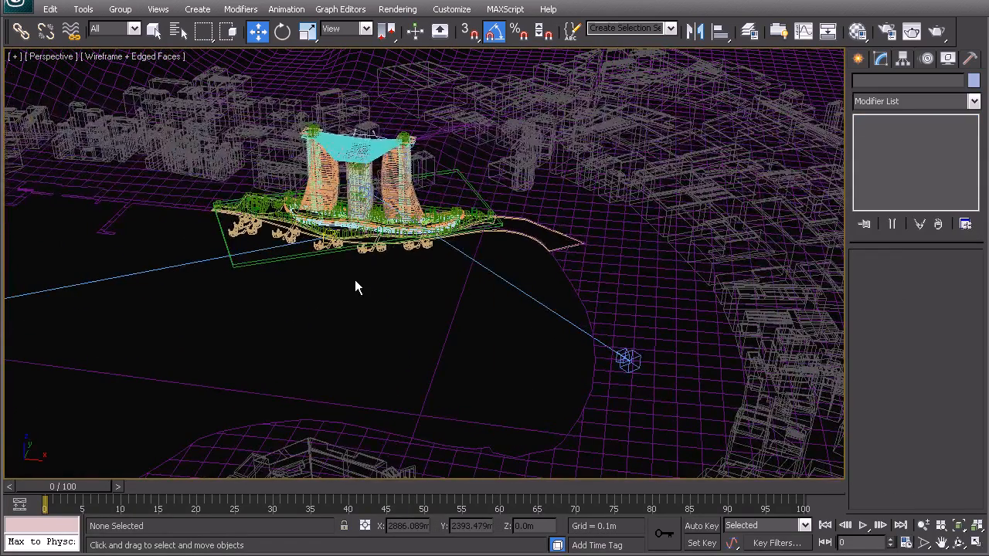
key(c)
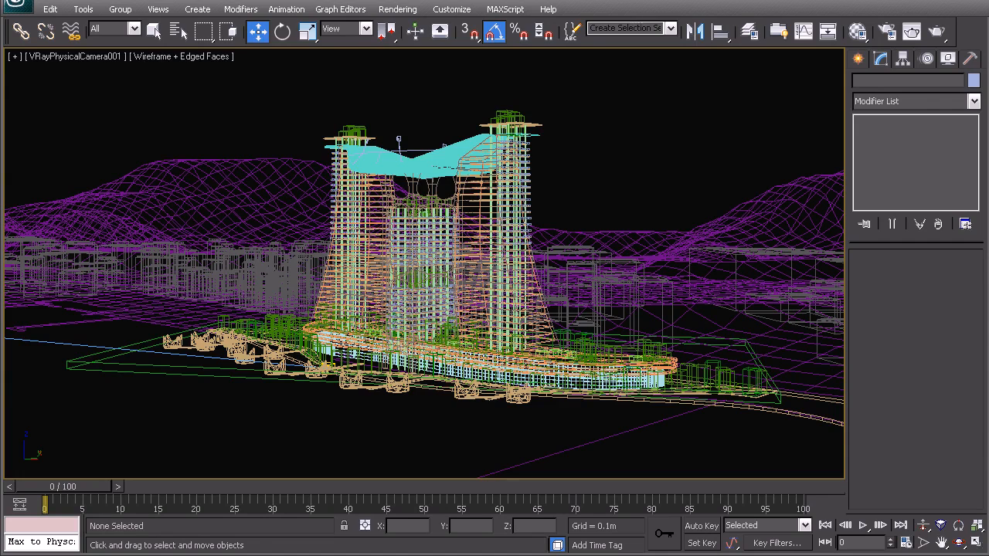
key(shift+q)
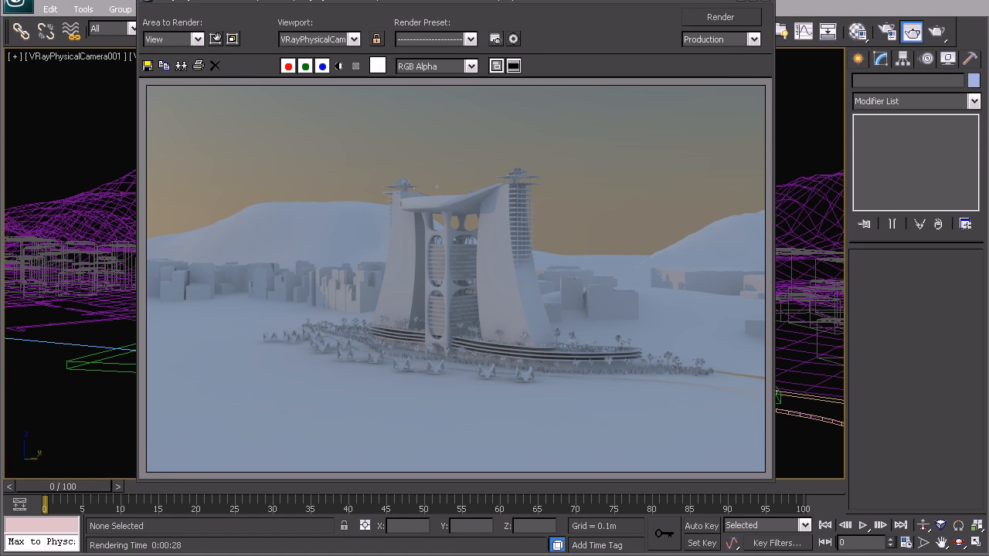
click(767, 3)
Step: Select the VRaySun in the Top view, review its intensity multiplier and deselect it
key(t)
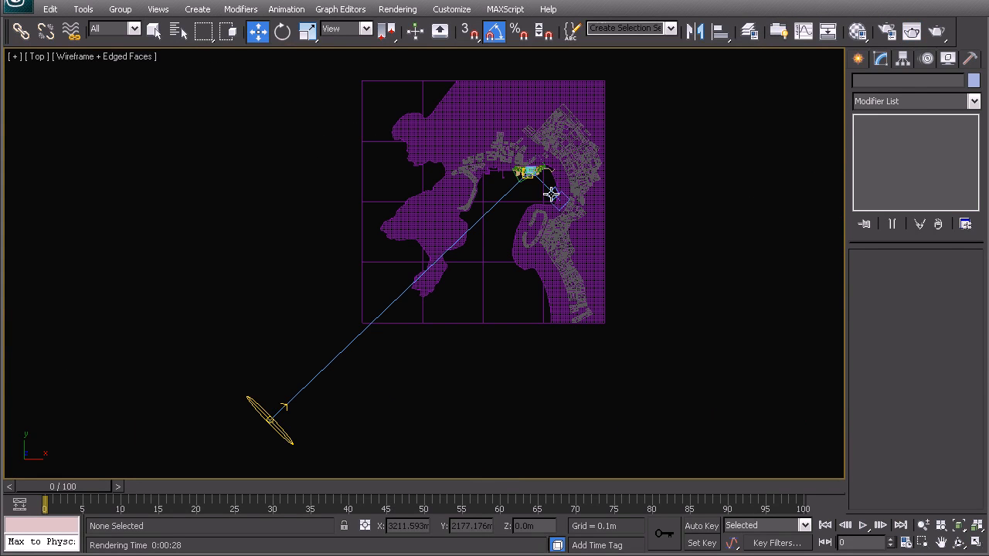
click(260, 424)
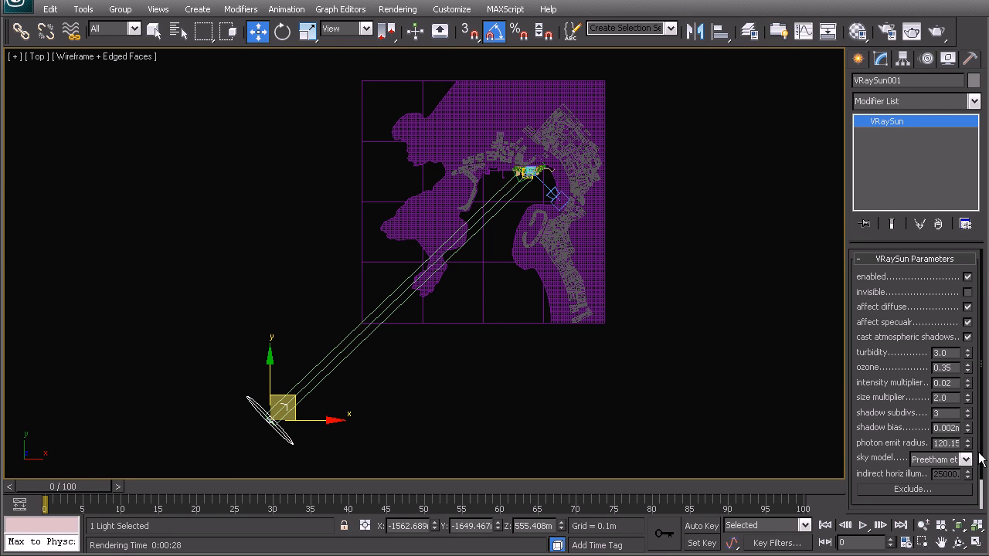
click(945, 382)
click(951, 380)
click(677, 306)
Step: Examine the sun's direction relative to the building, the bay and the physical camera in the Top view
scroll(563, 230, up, 5)
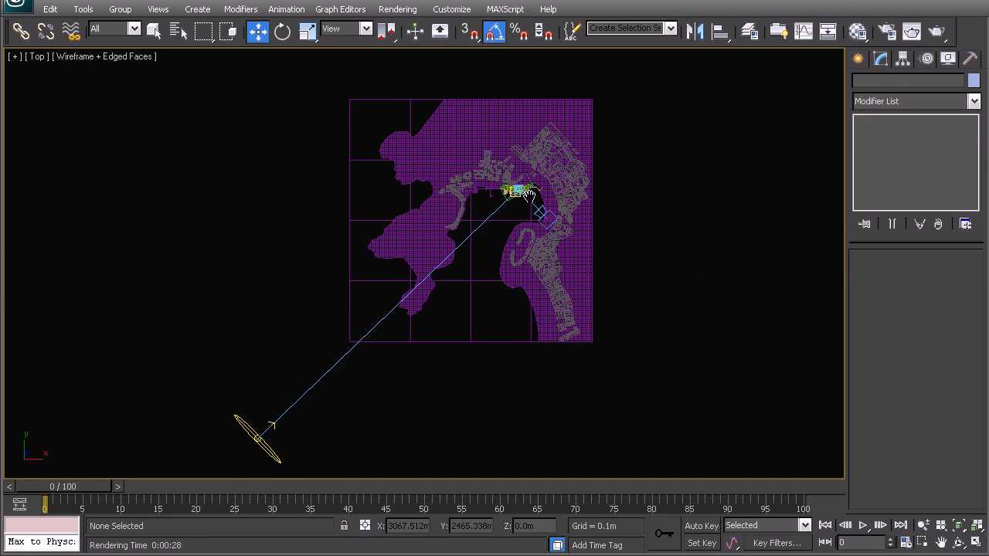
middle_drag(456, 295, 395, 337)
scroll(529, 224, up, 3)
middle_drag(538, 218, 422, 293)
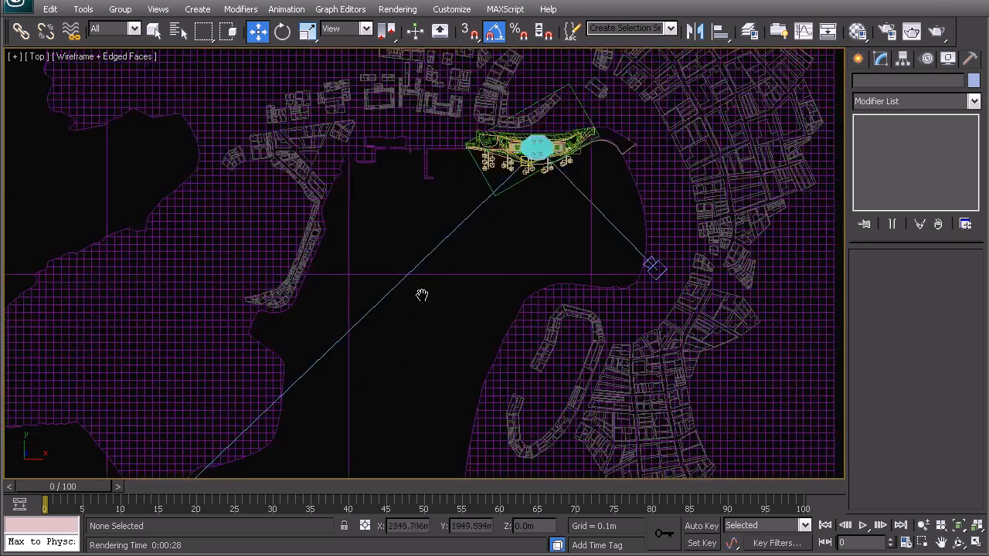
scroll(438, 269, down, 3)
middle_drag(396, 326, 445, 177)
scroll(413, 275, down, 4)
middle_drag(468, 216, 439, 254)
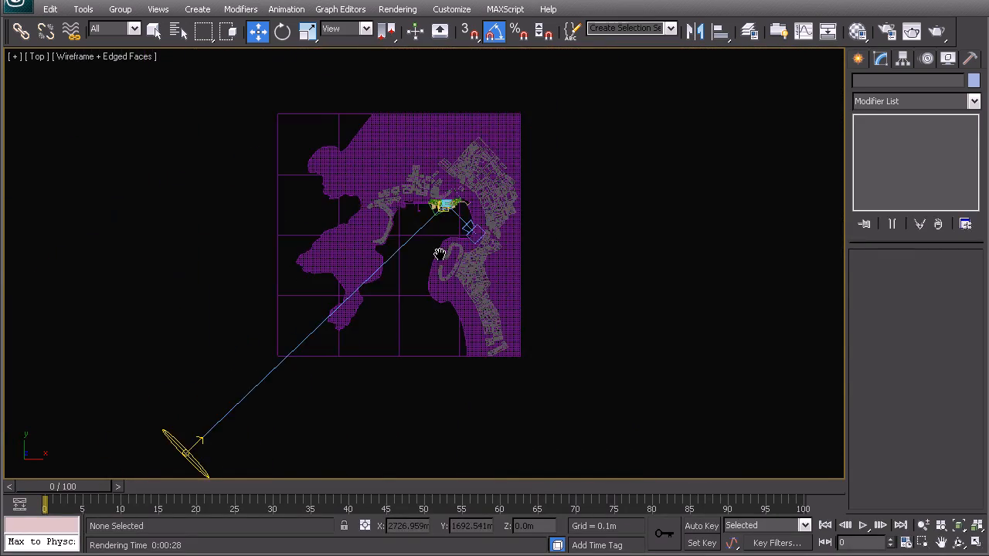
Step: Render the physical camera view with the scene's materials and reposition the rendered frame window for viewing
key(c)
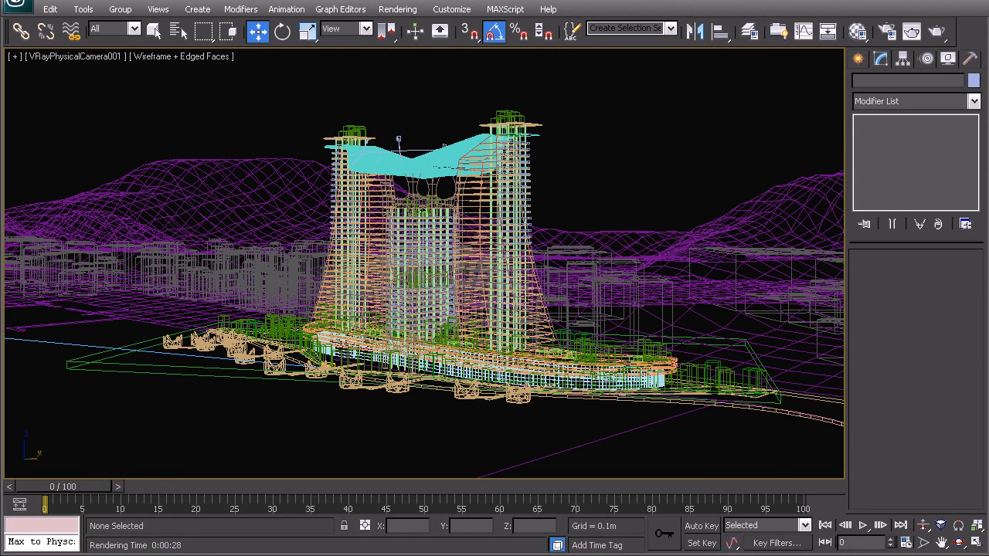
key(shift+q)
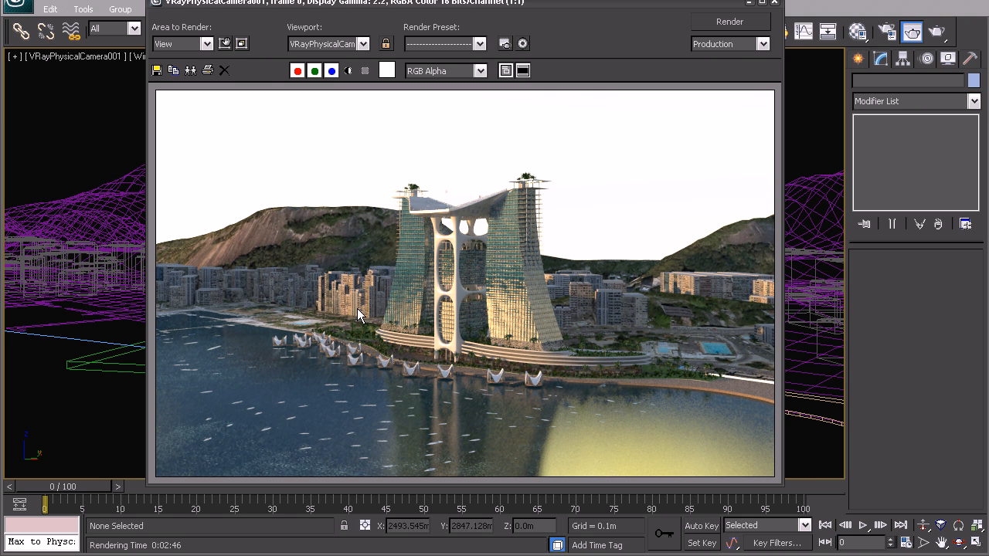
drag(380, 4, 386, 8)
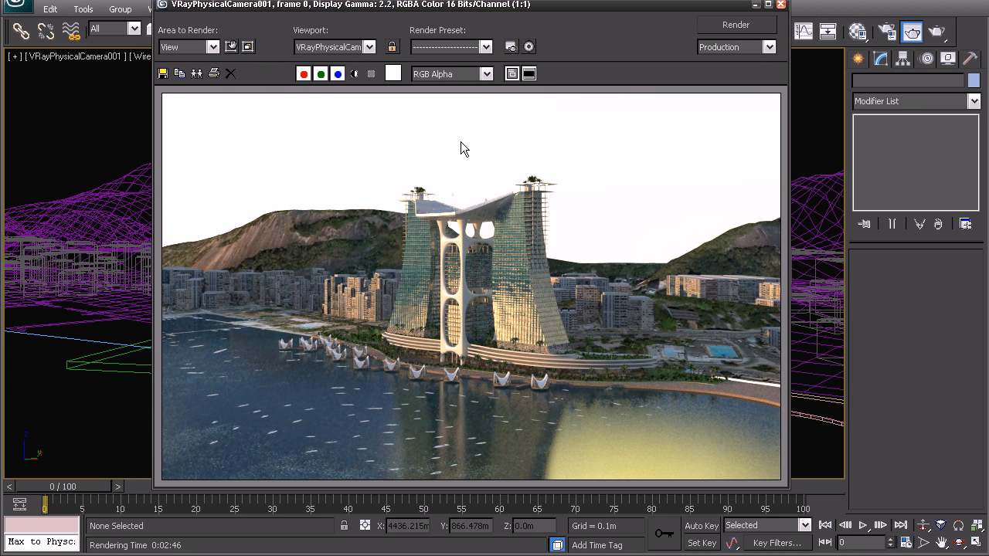